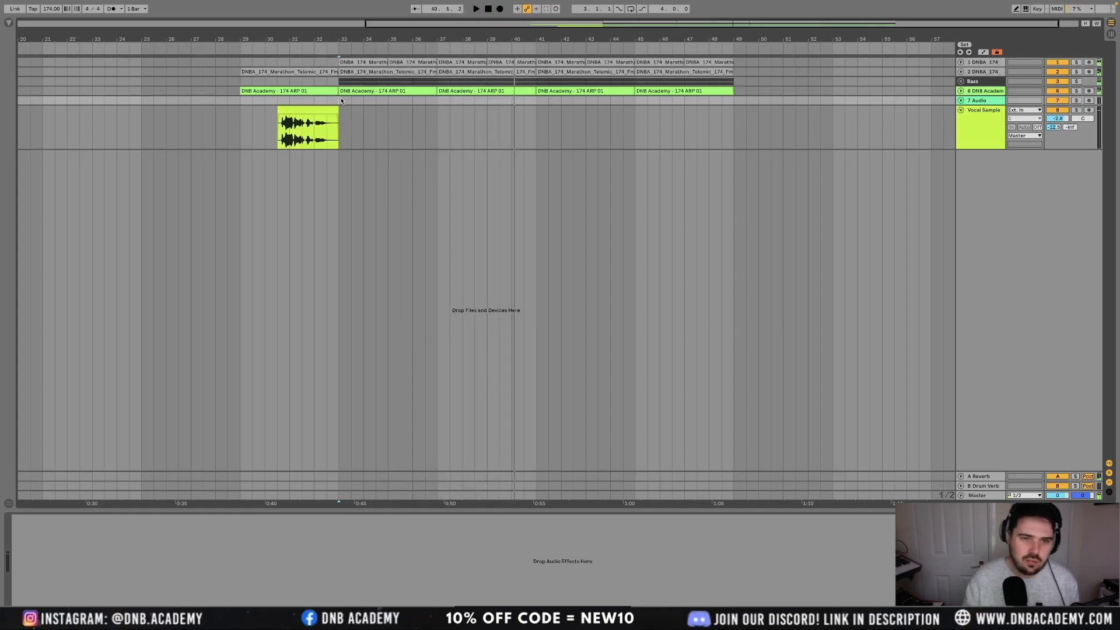
- Toggle the Vocal Sample track off and on, and play the full arrangement from around bar 31
click(306, 123)
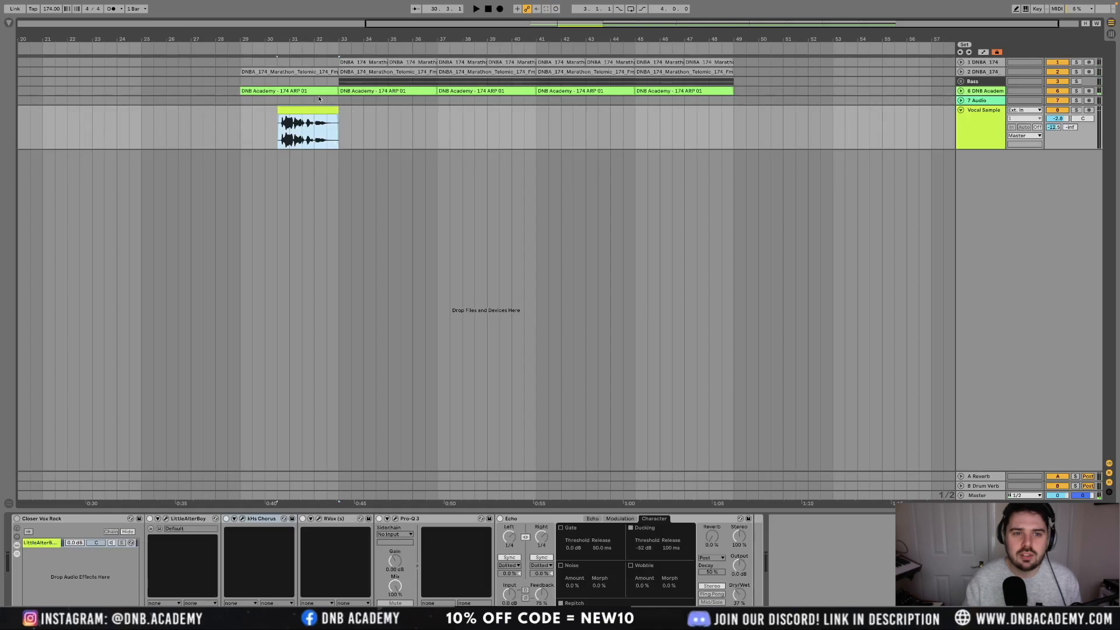
key(F8)
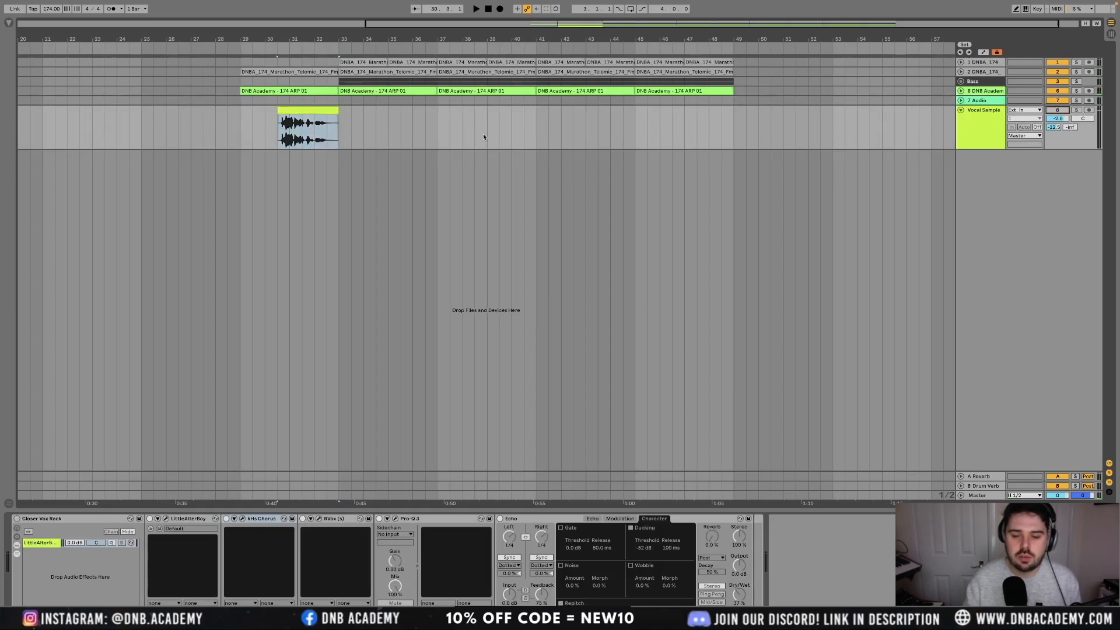
click(297, 102)
key(space)
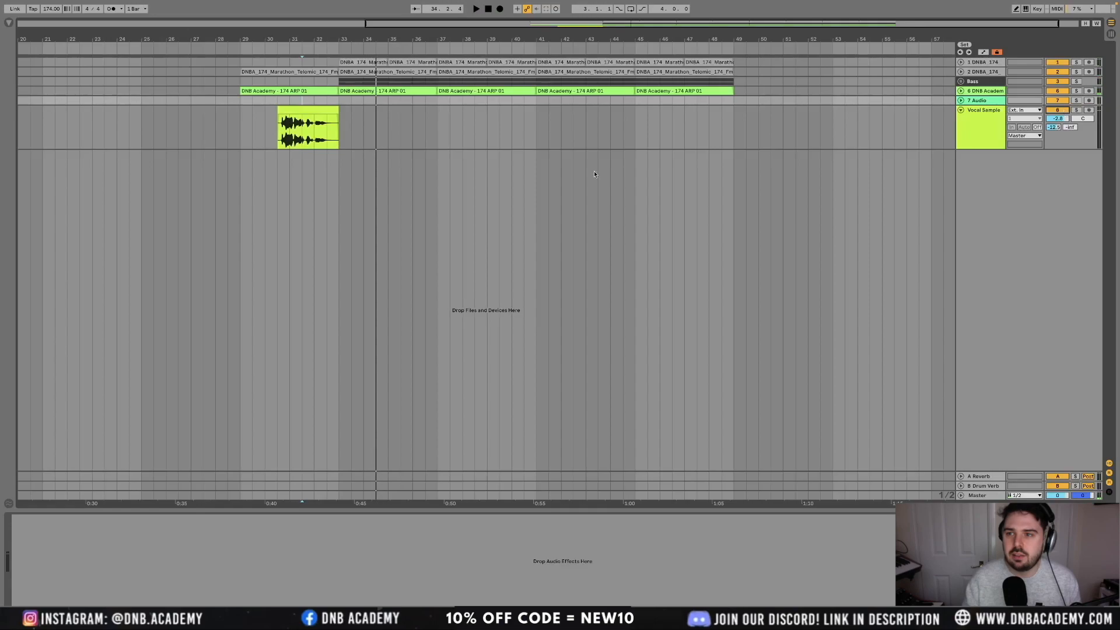
- Solo the Vocal Sample track and play its clip on its own
click(302, 111)
key(s)
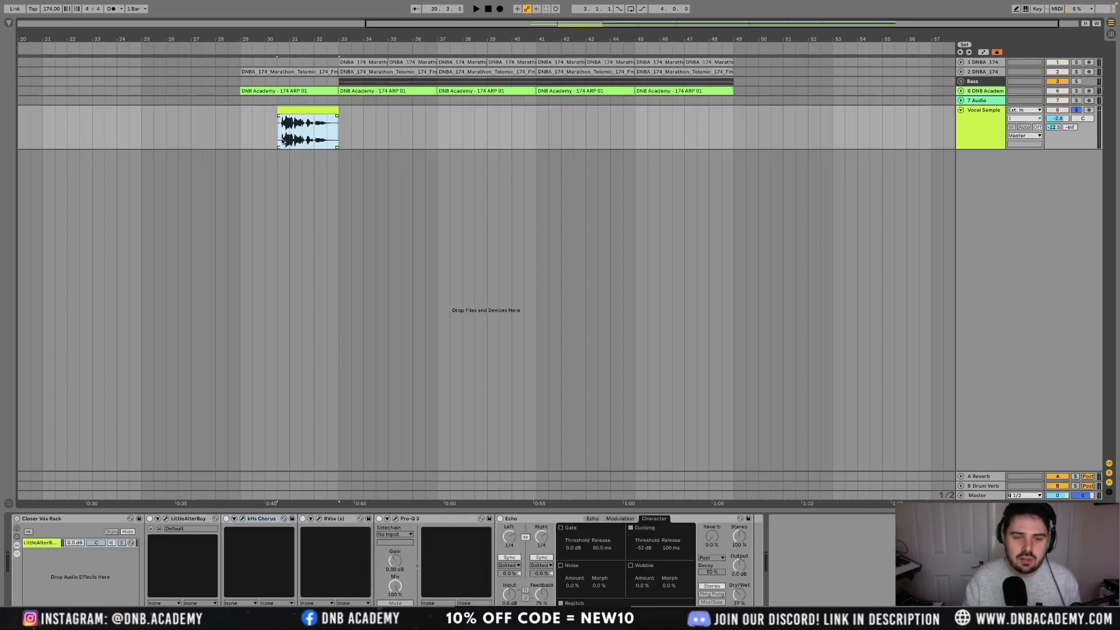
key(space)
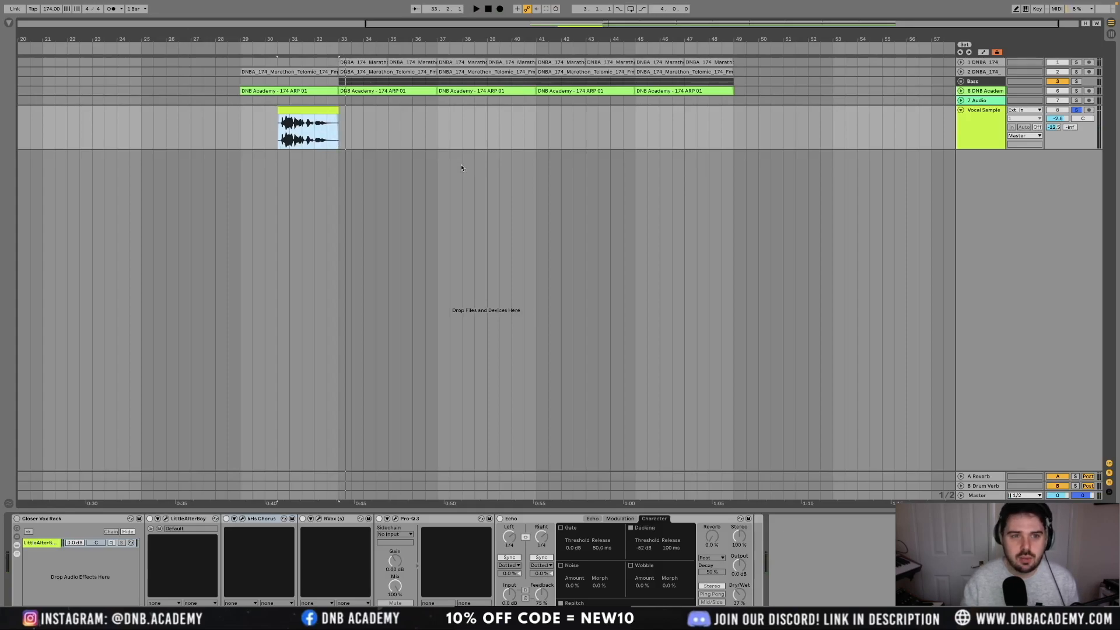
- Open the vocal clip's sample editor and set its BPM to 130
double_click(296, 108)
click(105, 237)
text(130)
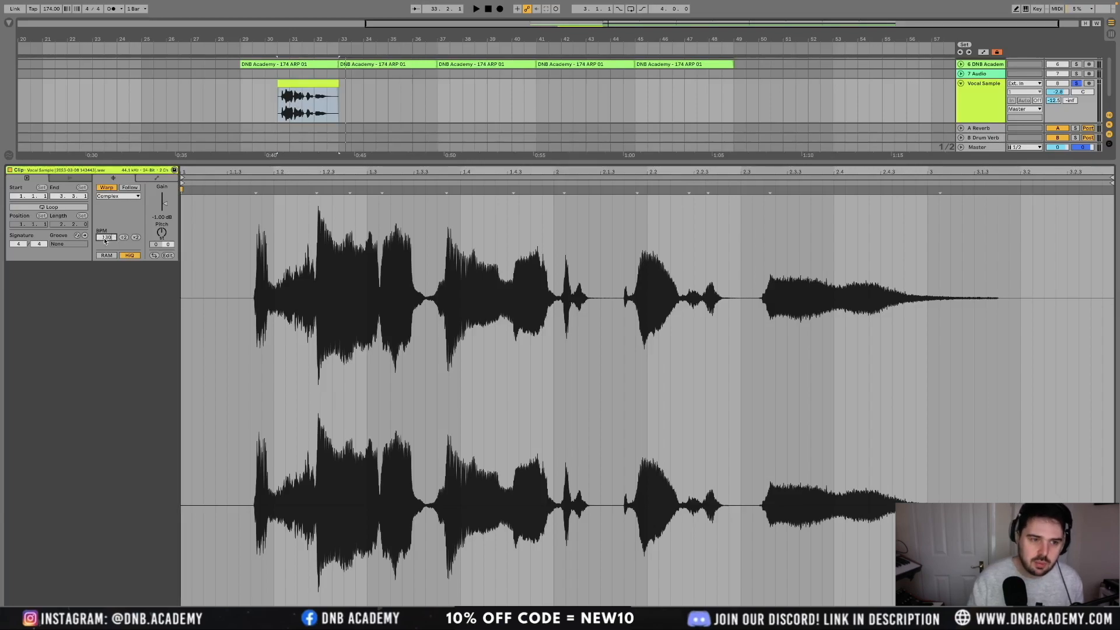
key(Return)
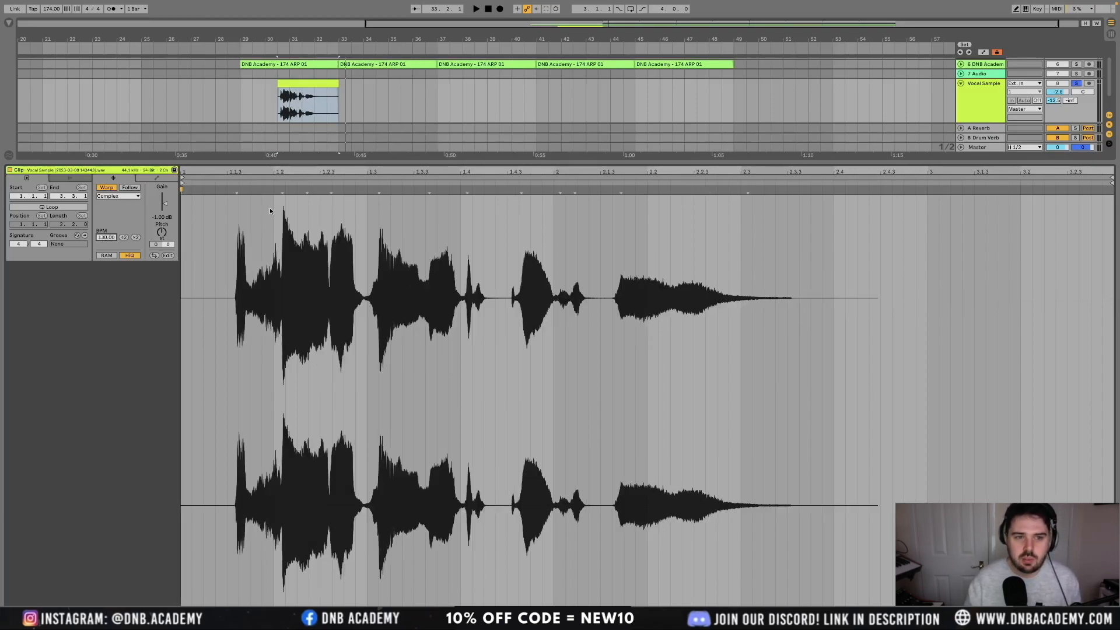
- Add a warp marker on the vocal's loudest early transient, align it to beat 1.2, and play the clip
click(282, 191)
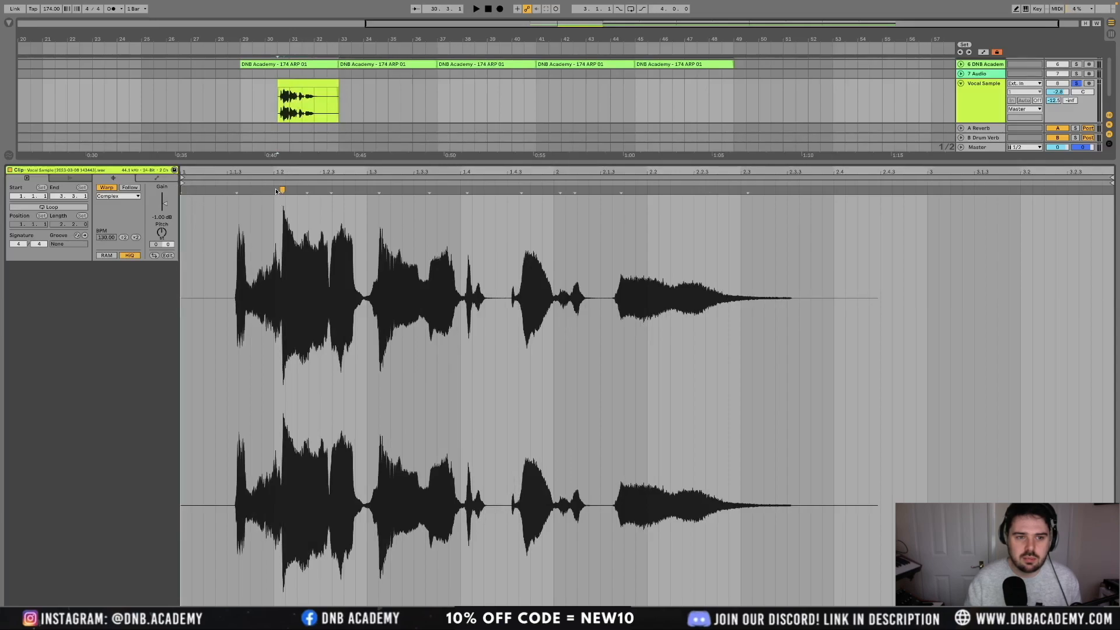
drag(283, 189, 274, 189)
key(space)
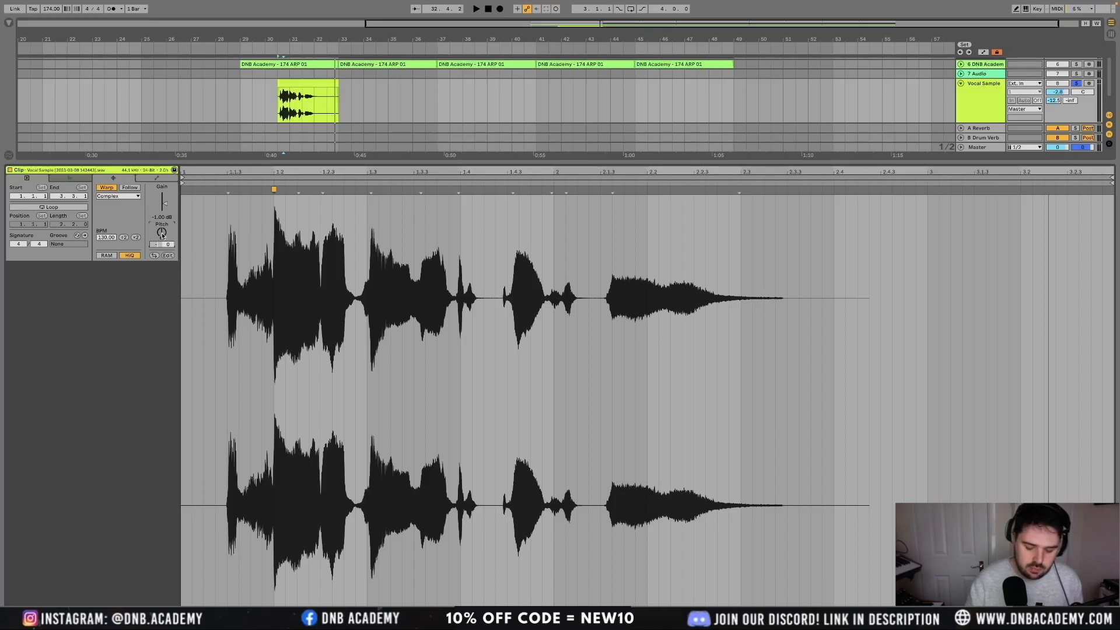
key(space)
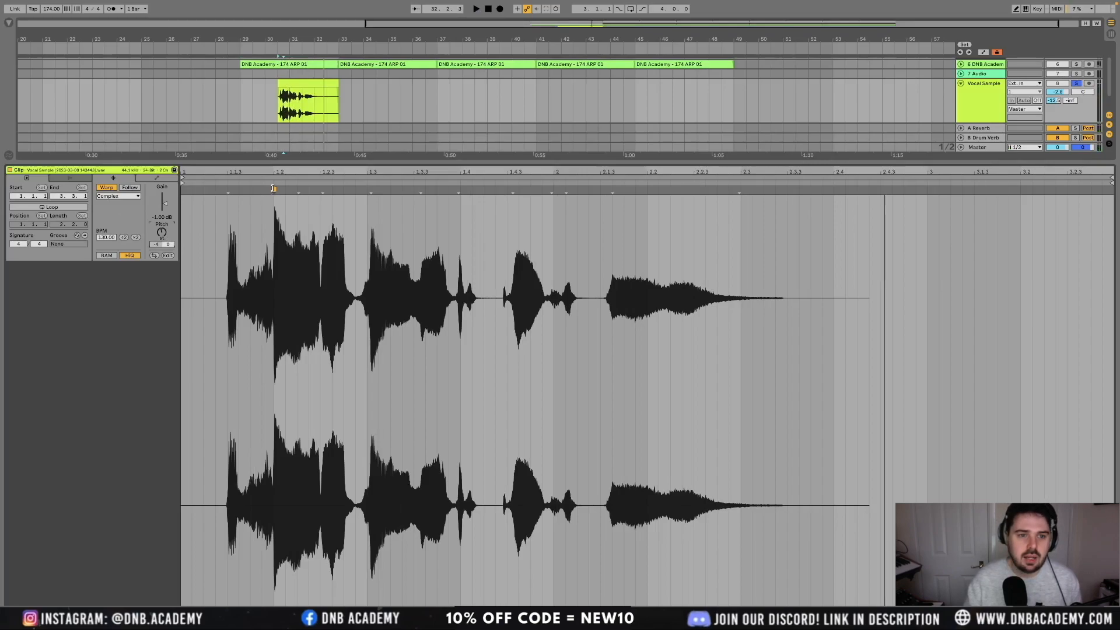
- Remove the warp marker at beat 1.2 and set the vocal clip's BPM to 174
scroll(186, 195, left, 1)
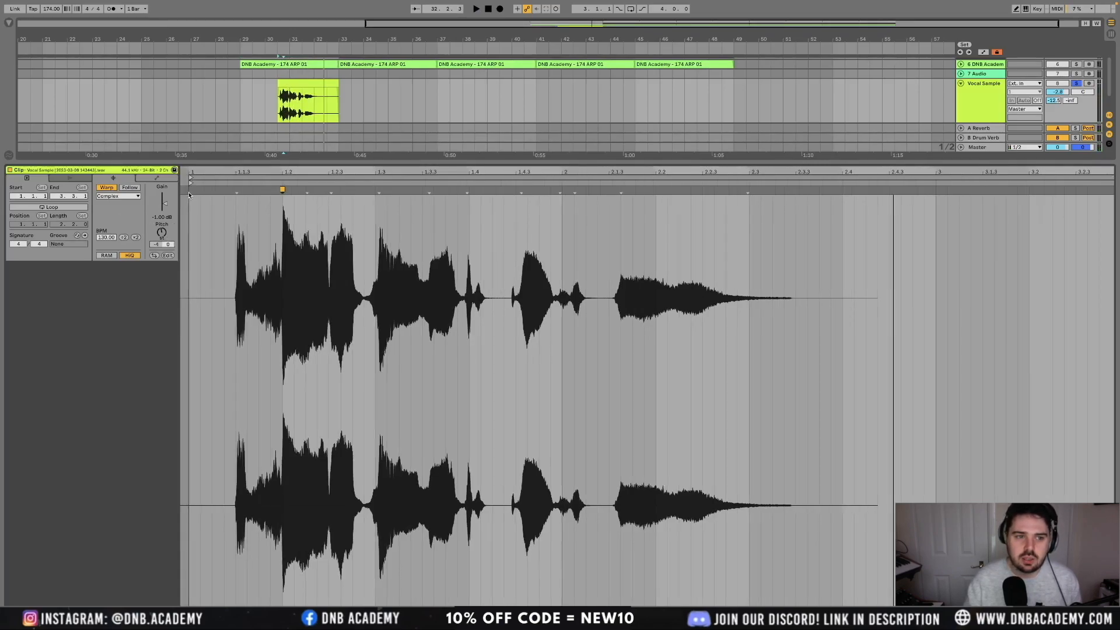
click(294, 193)
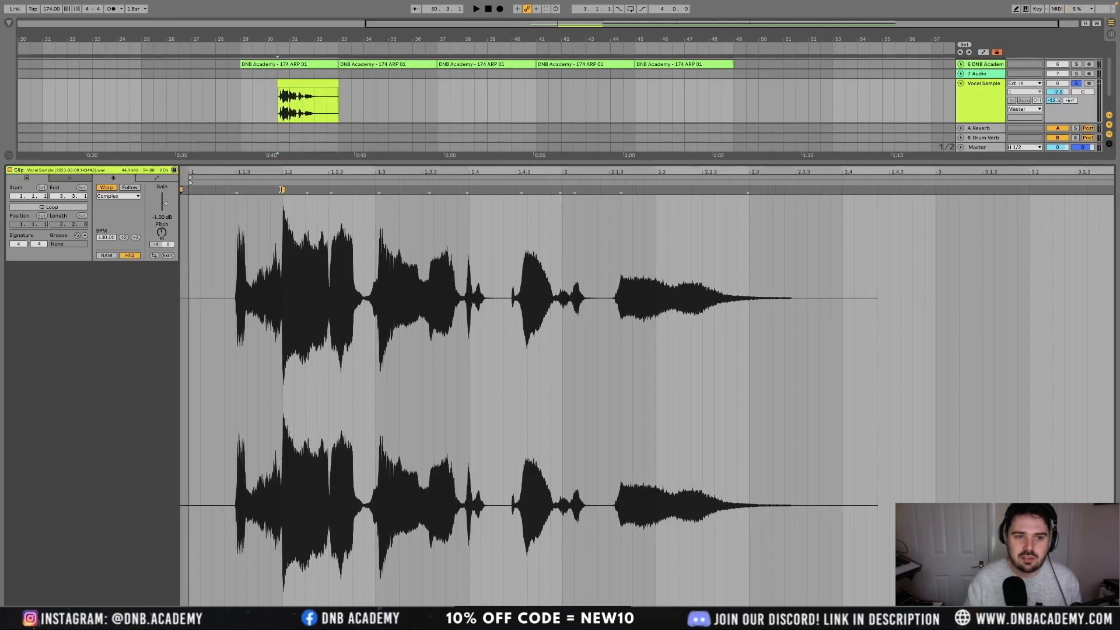
click(281, 190)
click(182, 190)
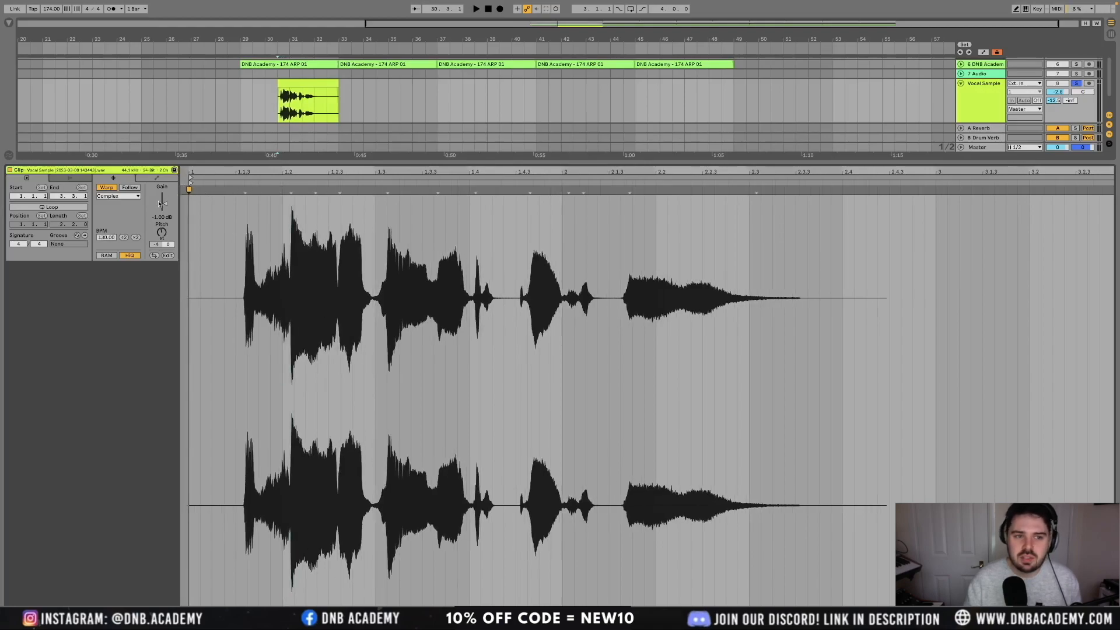
click(106, 237)
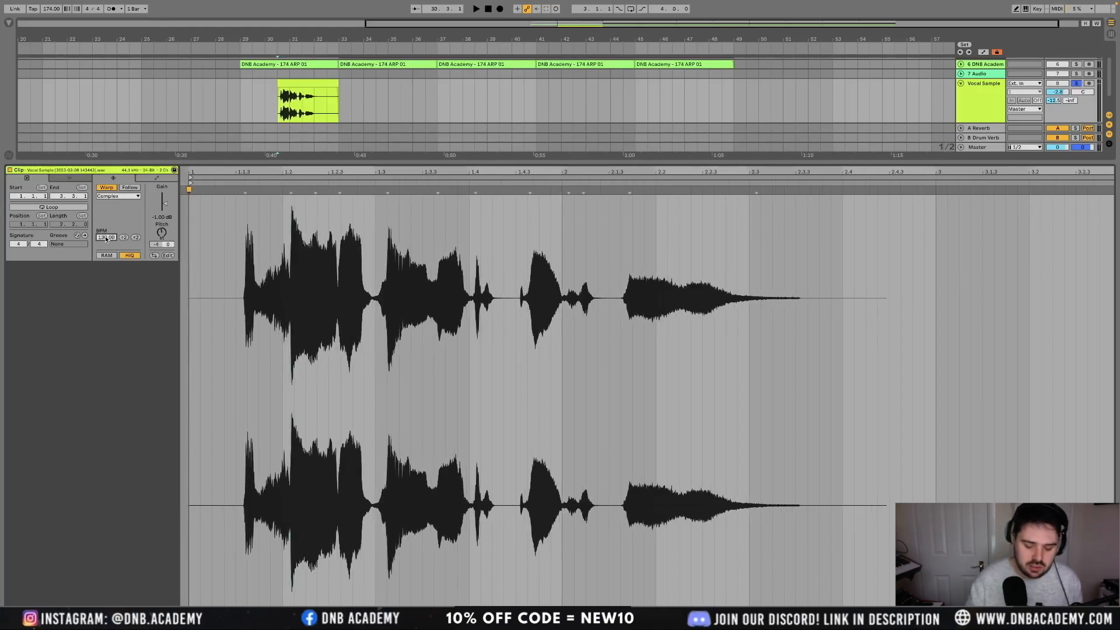
key(Return)
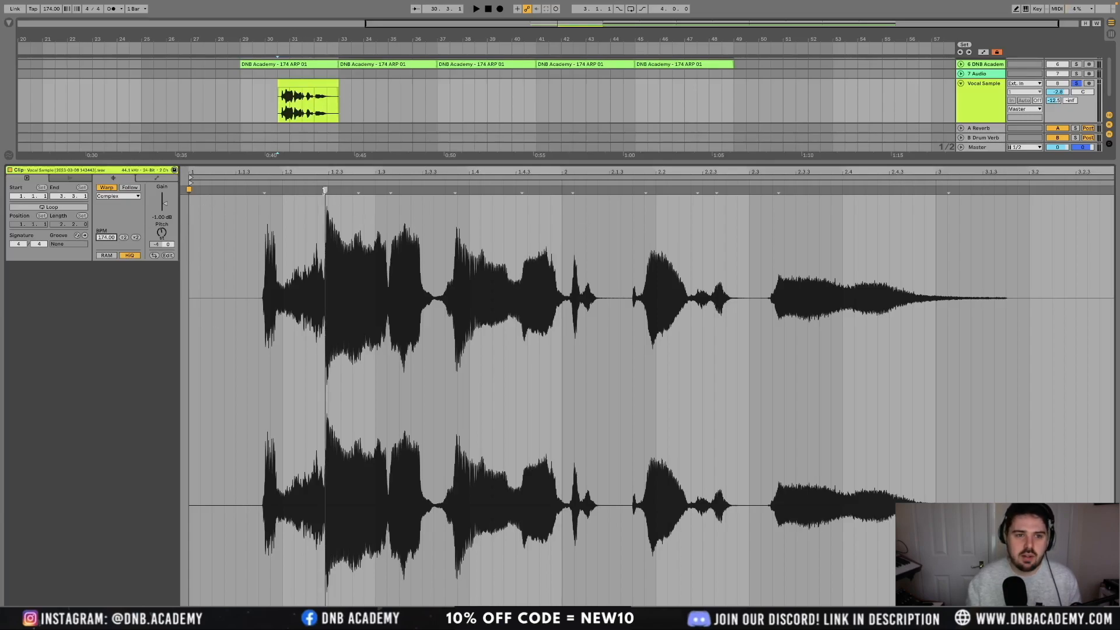
- Play the soloed vocal clip from its start to hear its timing
click(303, 82)
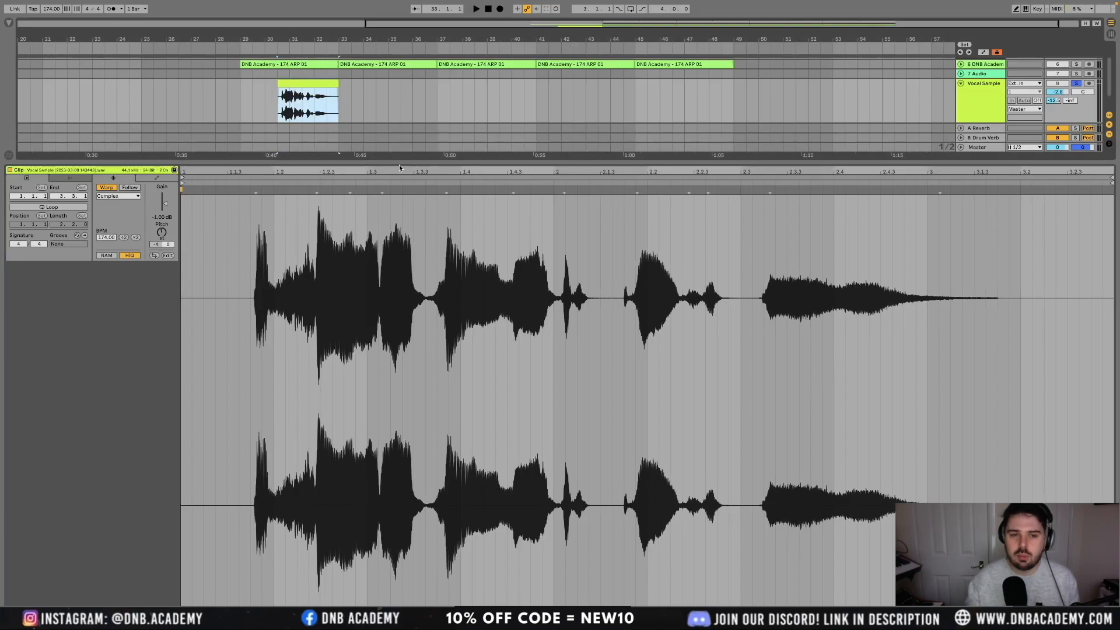
key(space)
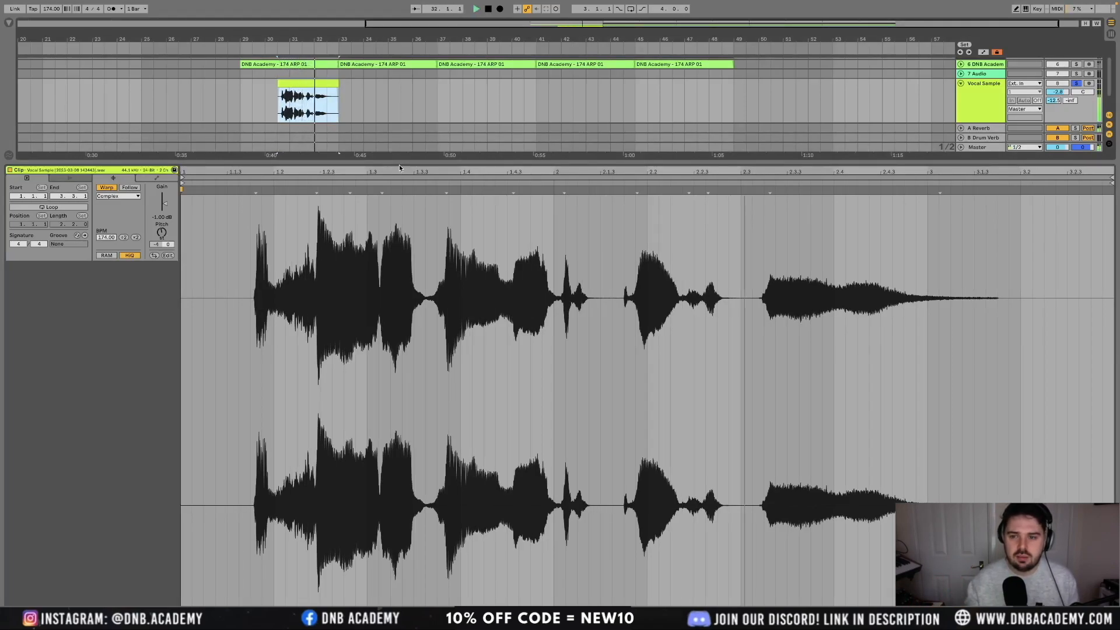
key(space)
- Add a warp marker on the vocal's loudest early transient, align it to beat 1.2, and play the result
click(316, 192)
click(186, 195)
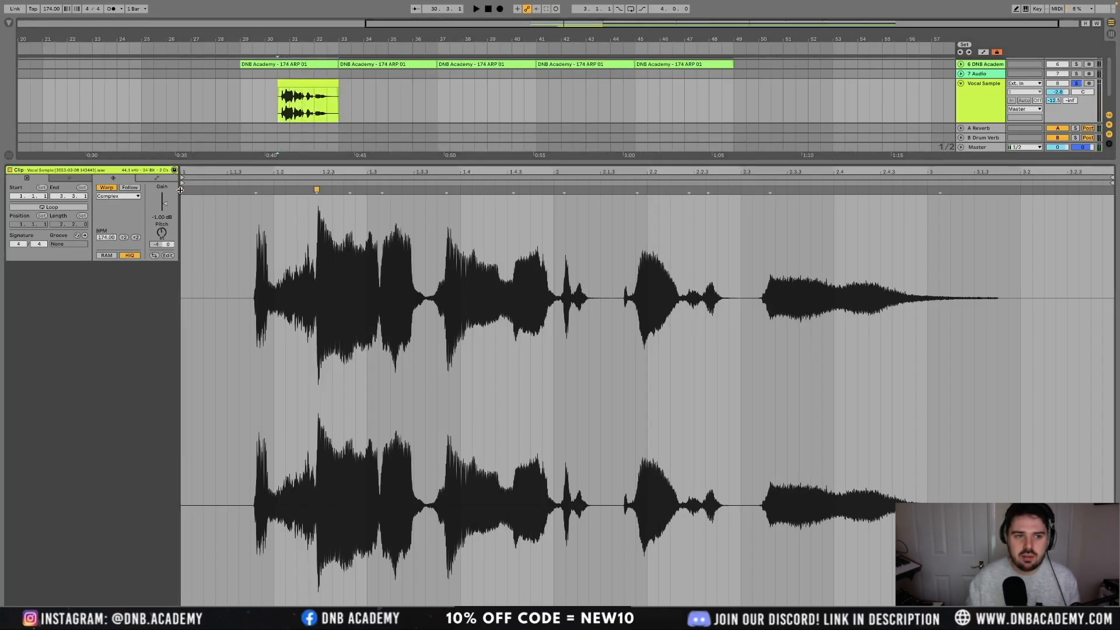
drag(316, 190, 275, 191)
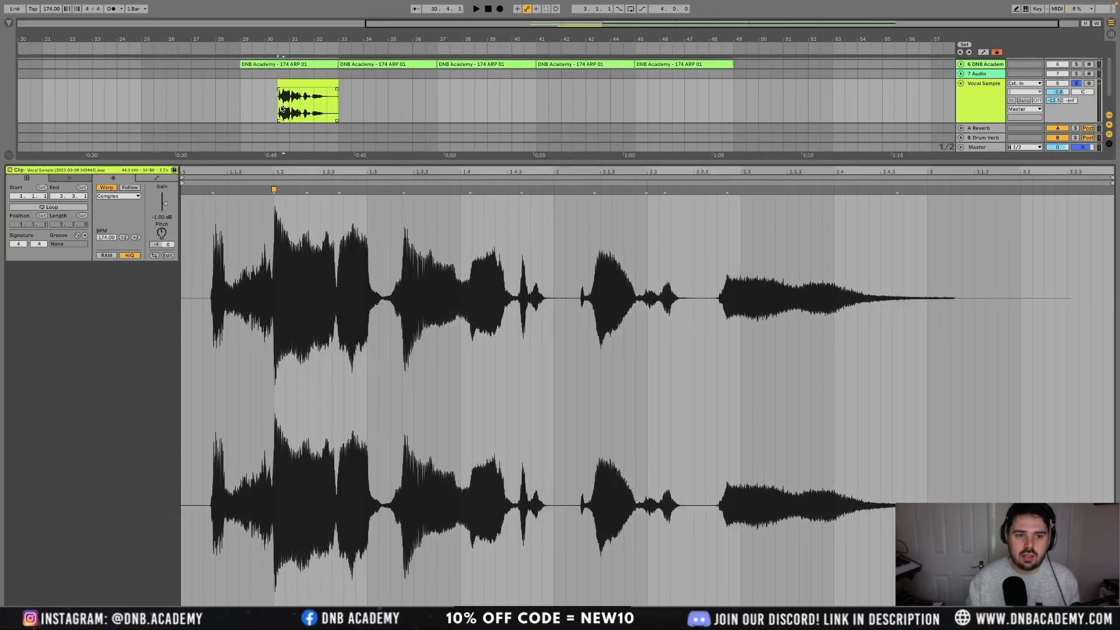
scroll(282, 108, up, 5)
key(space)
key(space)
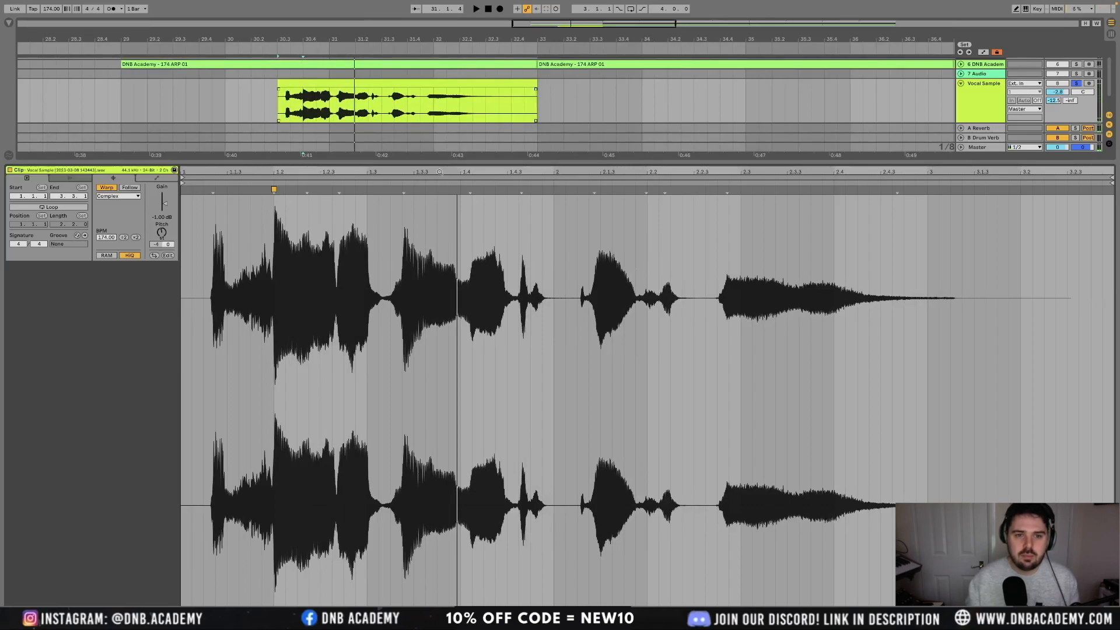
key(space)
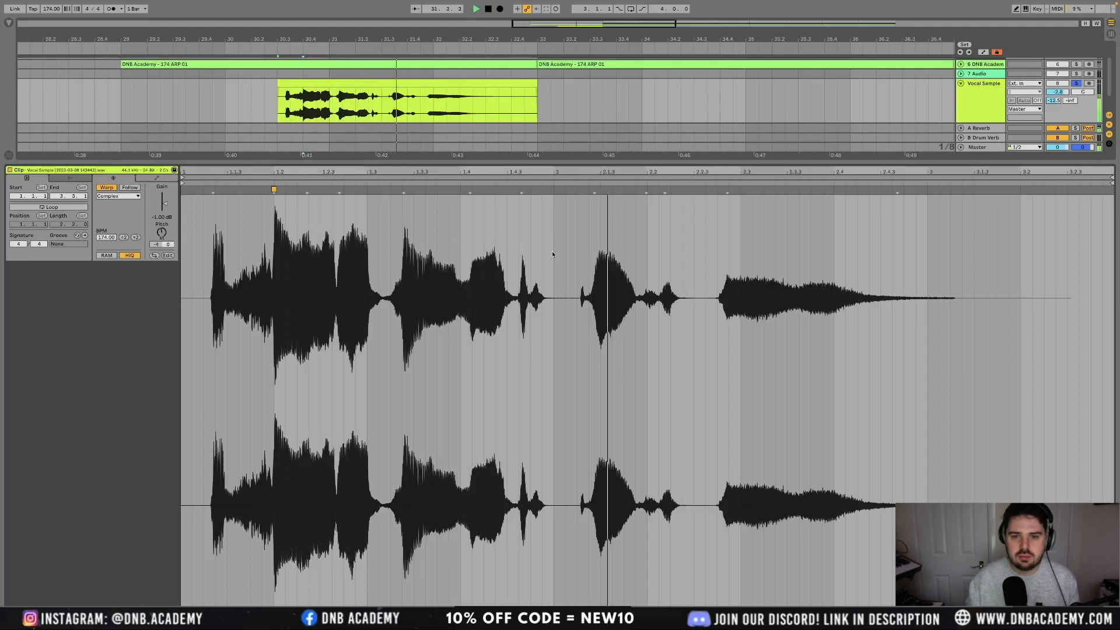
key(space)
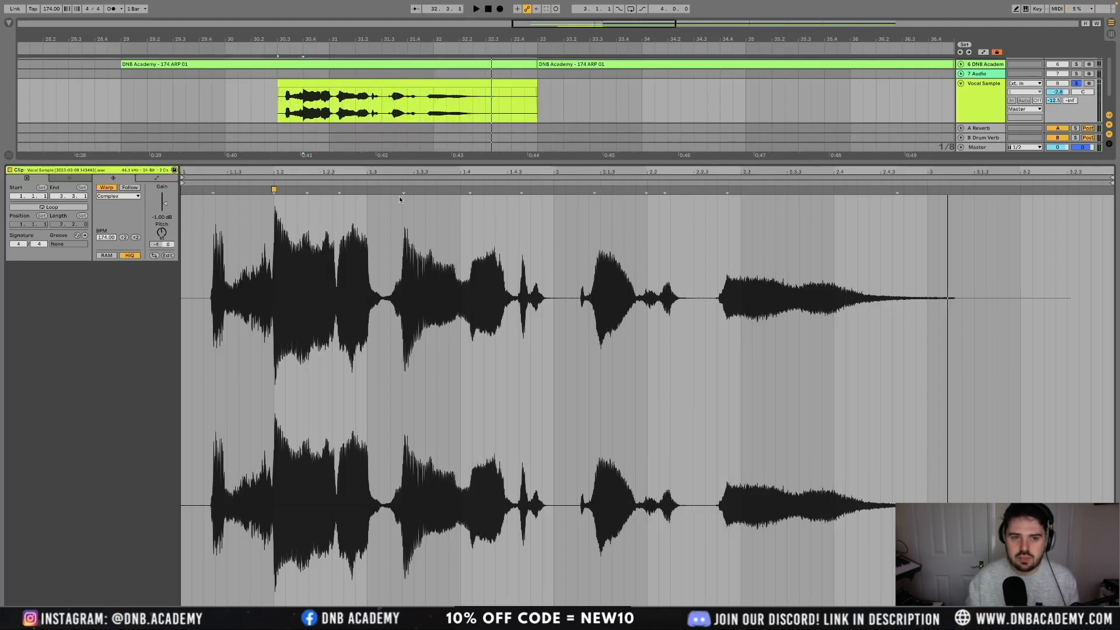
- Warp the transient that begins the next vocal phrase onto beat 1.3 and play the clip
drag(402, 191, 367, 193)
key(space)
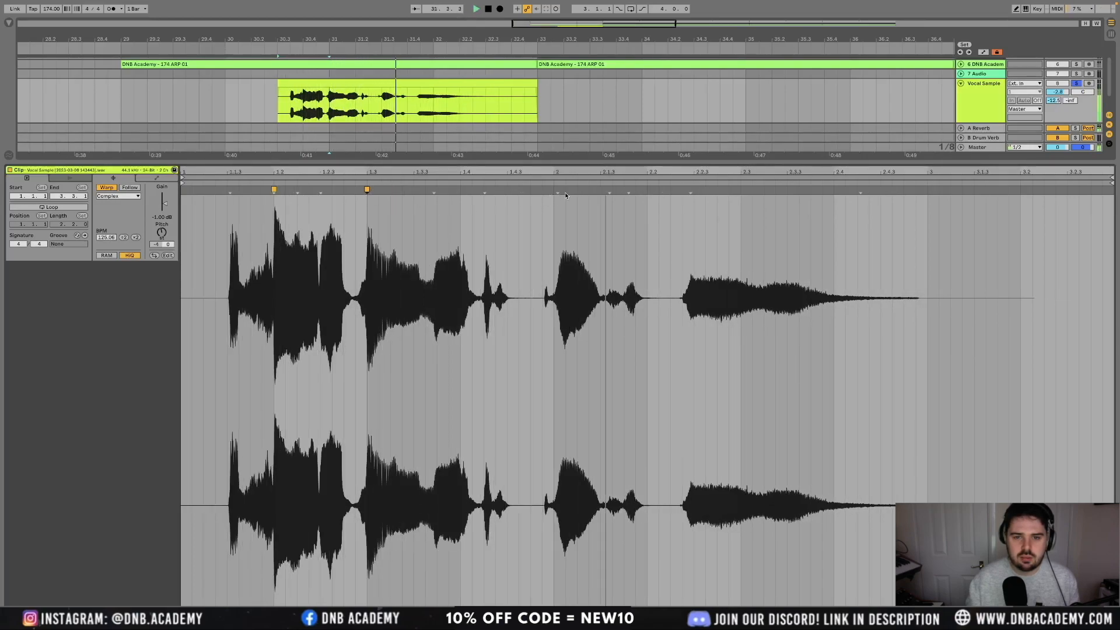
key(space)
- Warp the vocal hit after the short gap onto 1.4.3 and play the clip
drag(557, 191, 505, 196)
key(space)
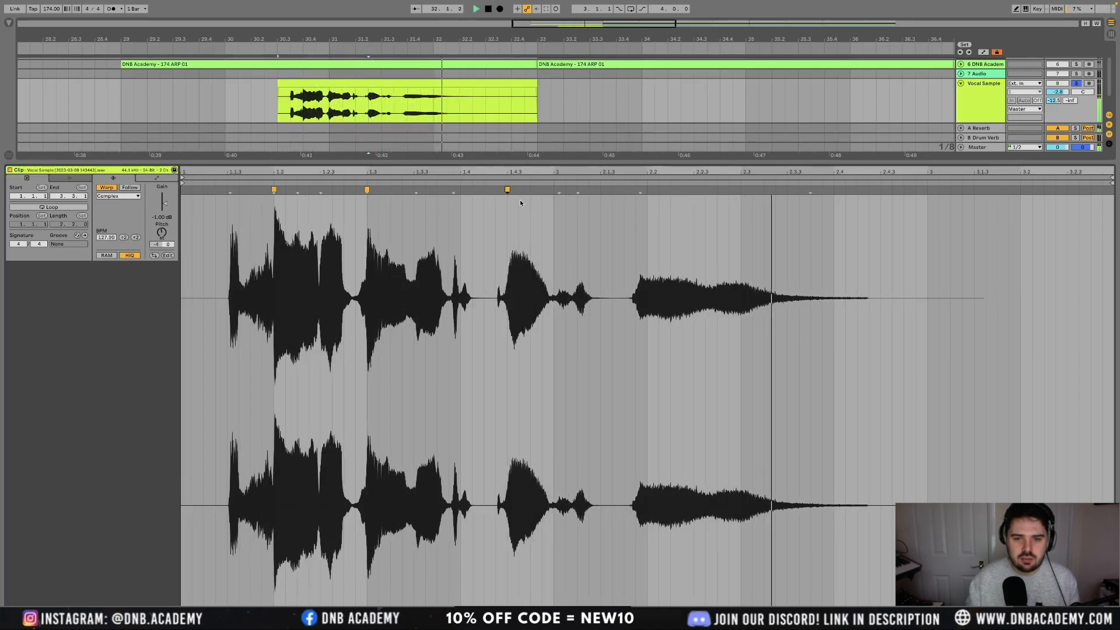
double_click(507, 189)
key(space)
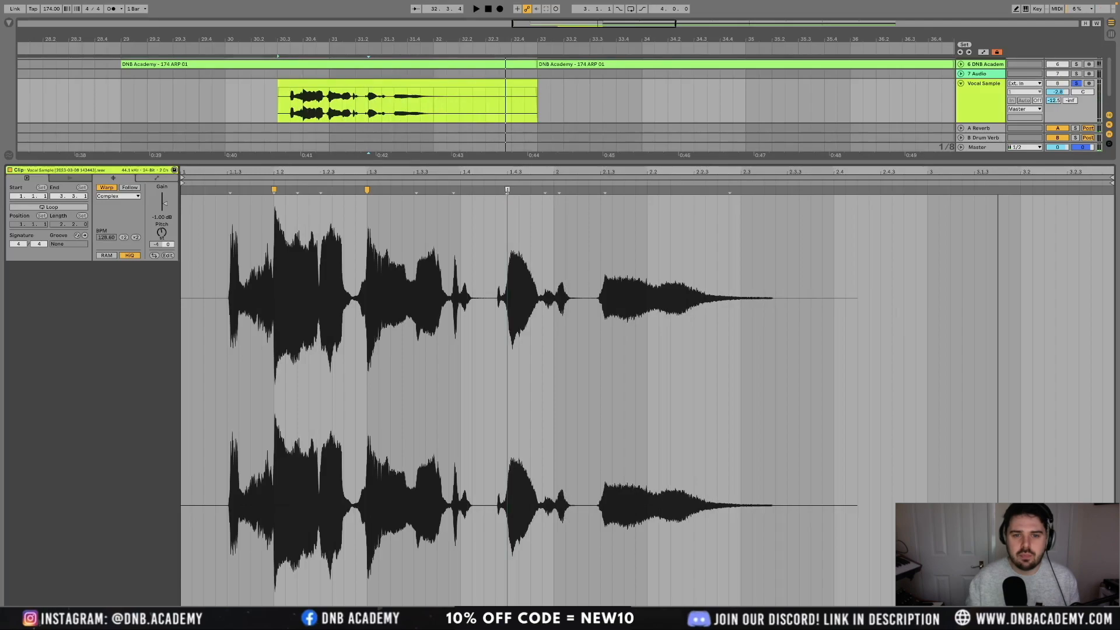
- Audition the vocal with the third warp marker on beat 1.4, and return that marker to 1.4.3
drag(507, 190, 461, 189)
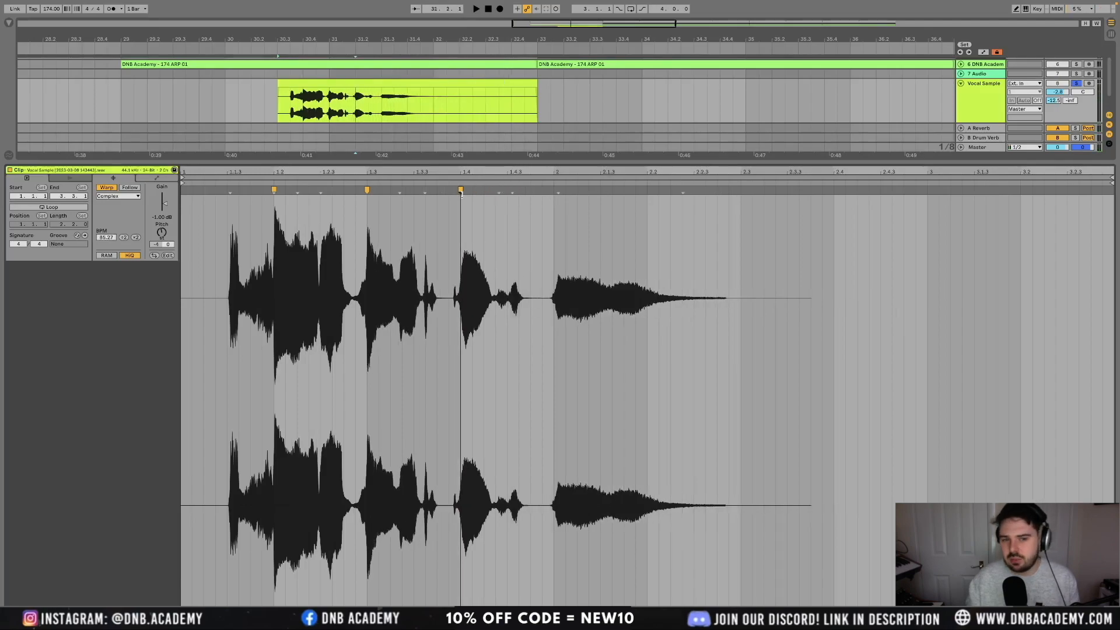
key(space)
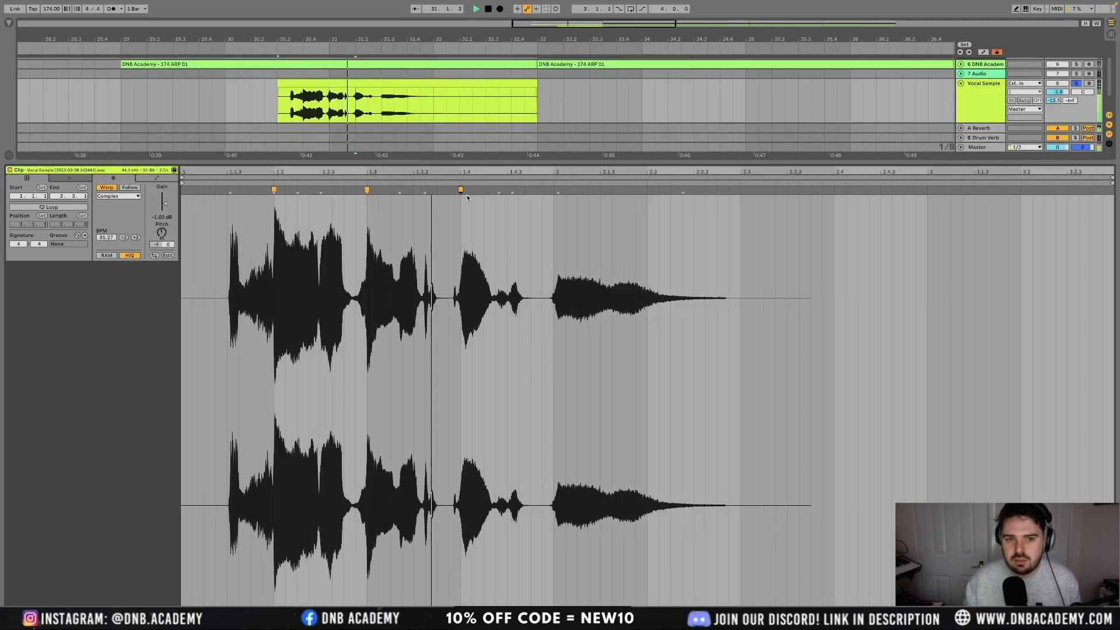
key(space)
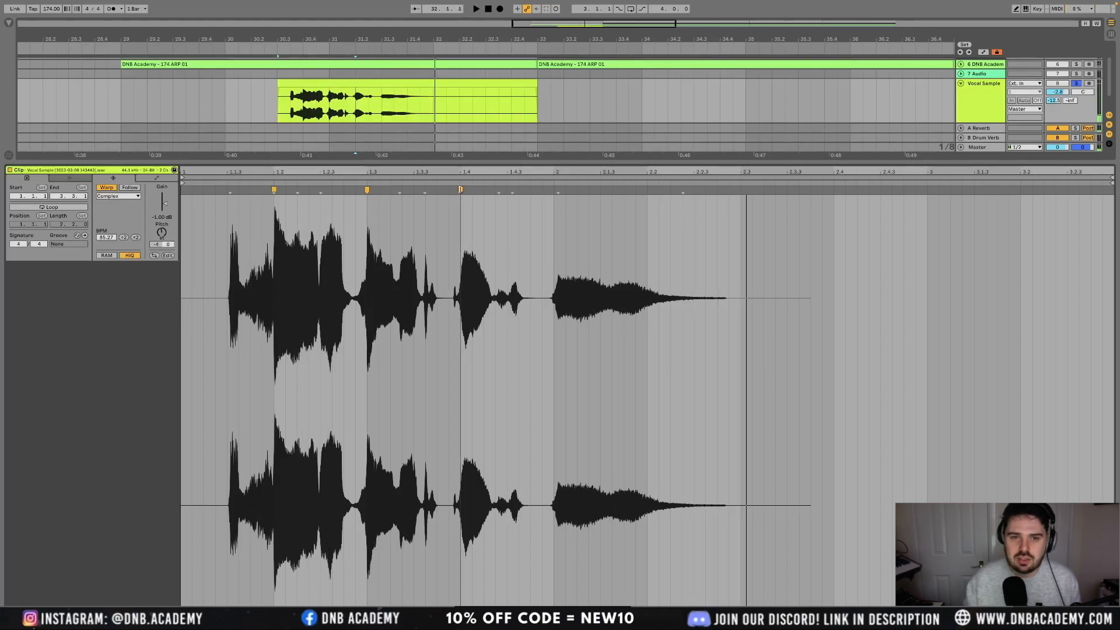
drag(461, 189, 506, 190)
key(space)
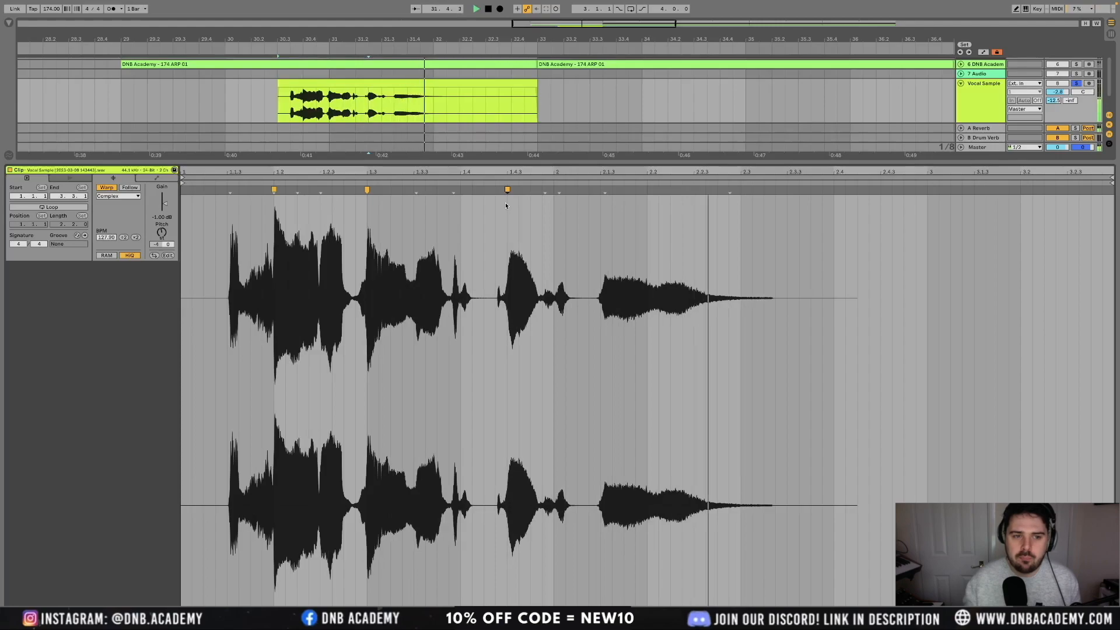
key(space)
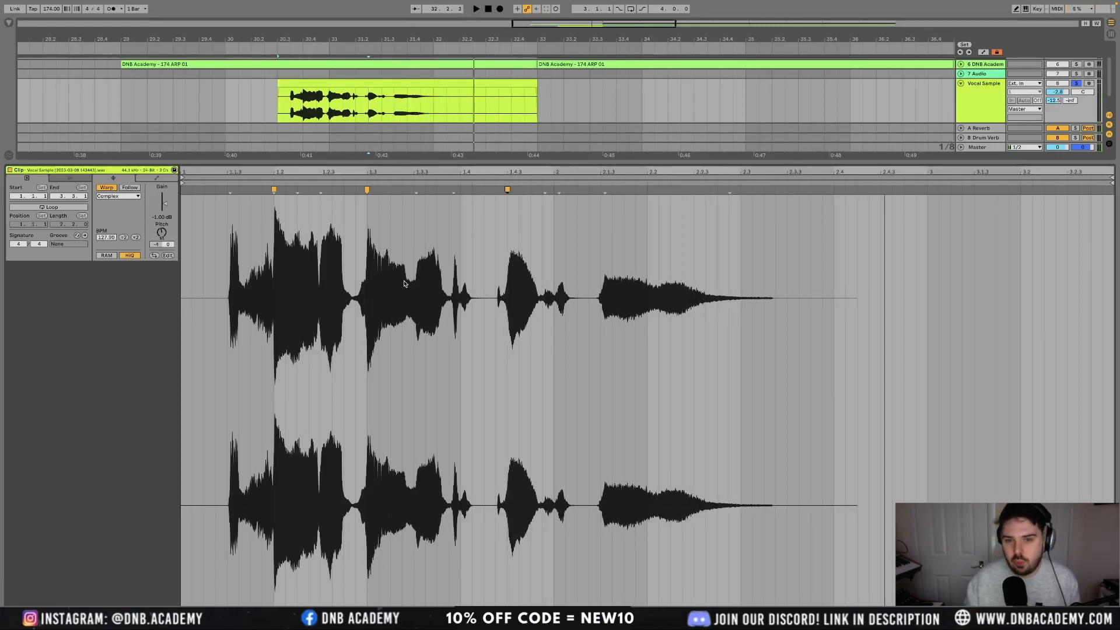
- Use warp markers to align the final sustained vocal phrase to 2.1.3 and the opening transient to 1.1.3
drag(604, 190, 600, 190)
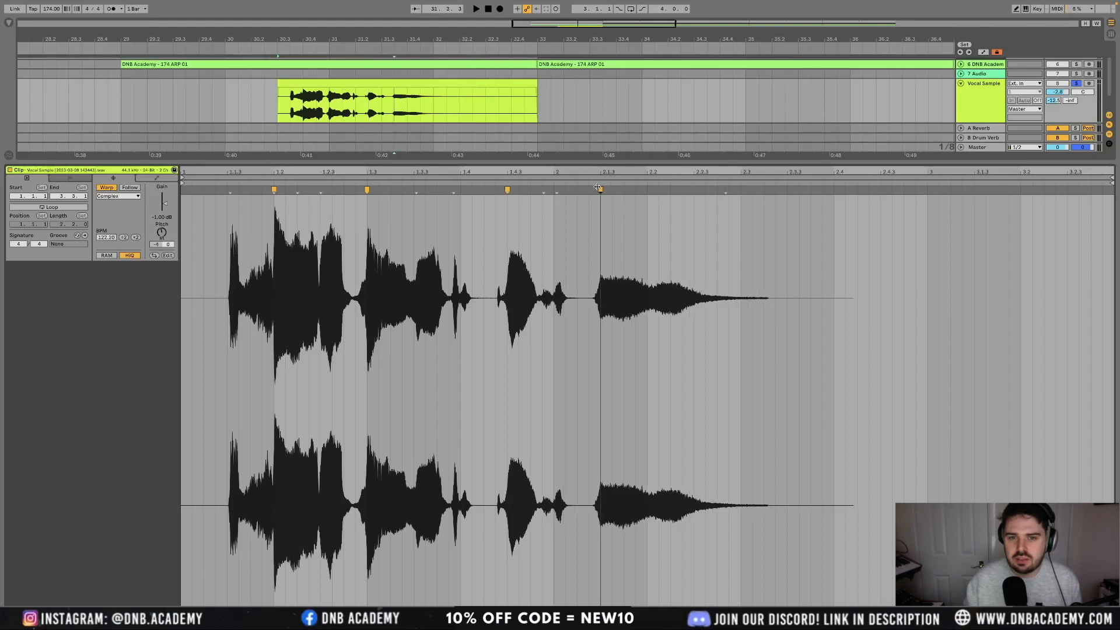
key(space)
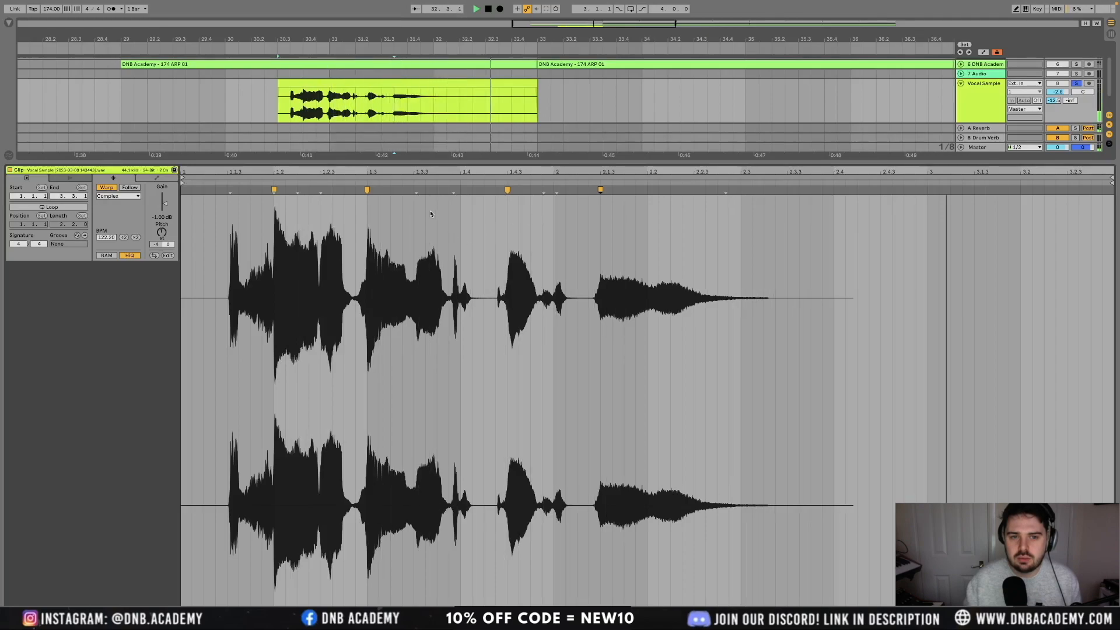
double_click(228, 189)
drag(229, 189, 225, 189)
scroll(224, 201, up, 5)
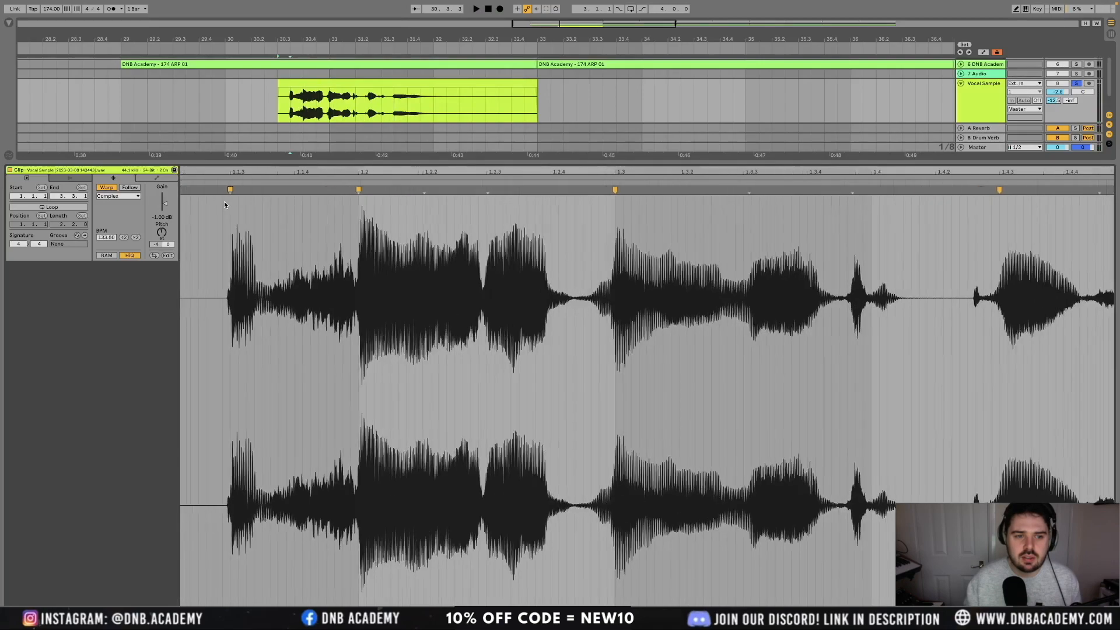
scroll(258, 190, down, 5)
- Play the vocal, warp the transient midway between beats 1.3 and 1.4 onto 1.3.3, and play again
key(space)
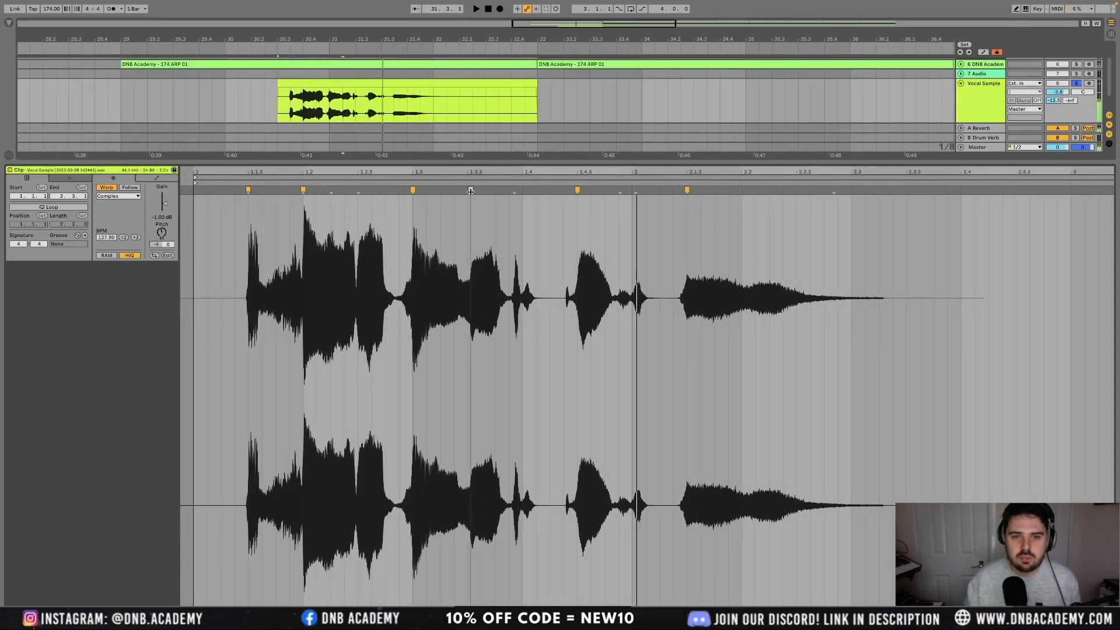
key(space)
double_click(468, 190)
key(space)
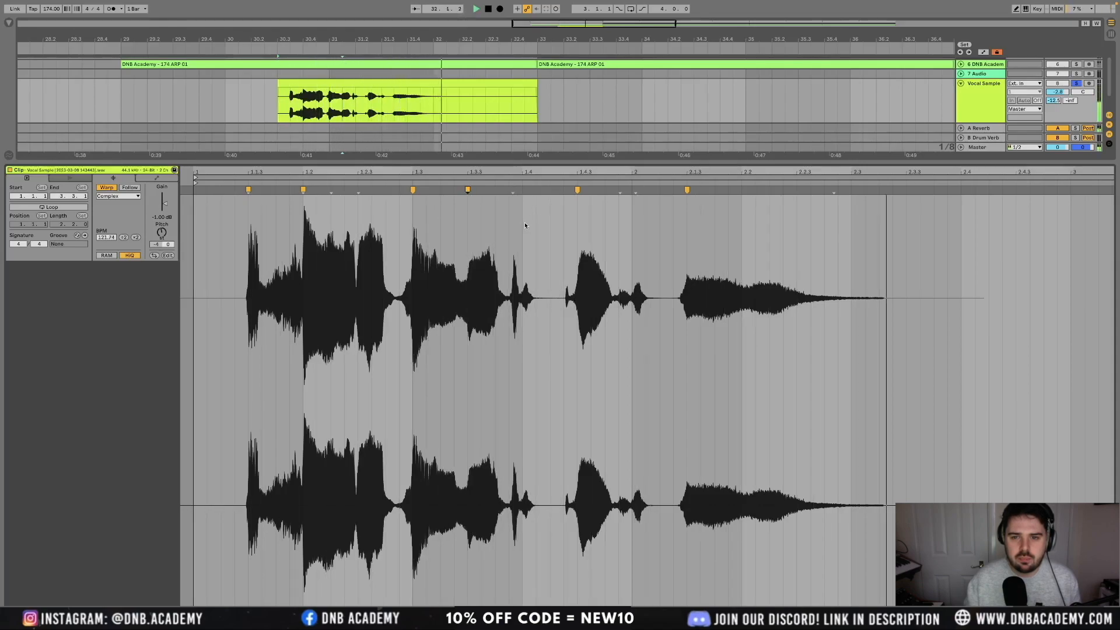
- Play the vocal clip once more from its start to check the warped timing
key(space)
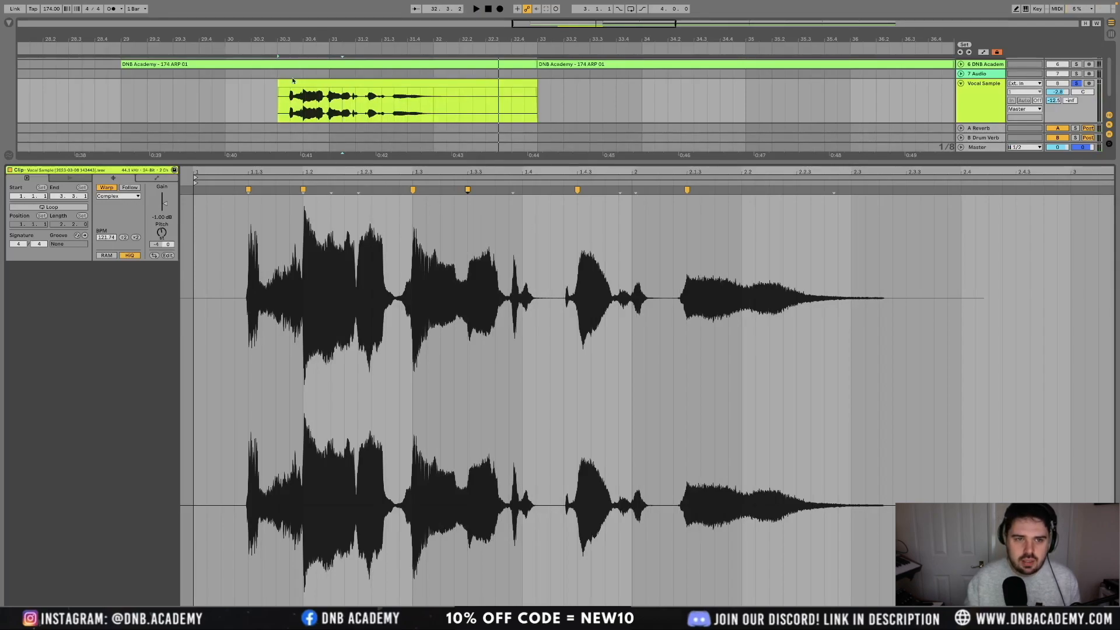
click(278, 106)
key(space)
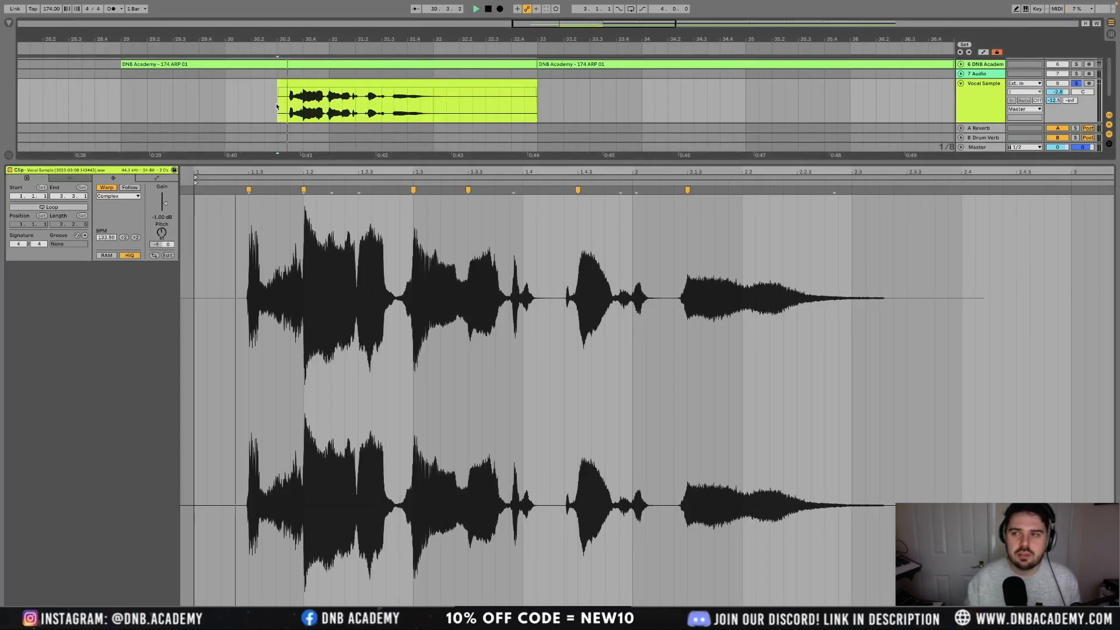
key(space)
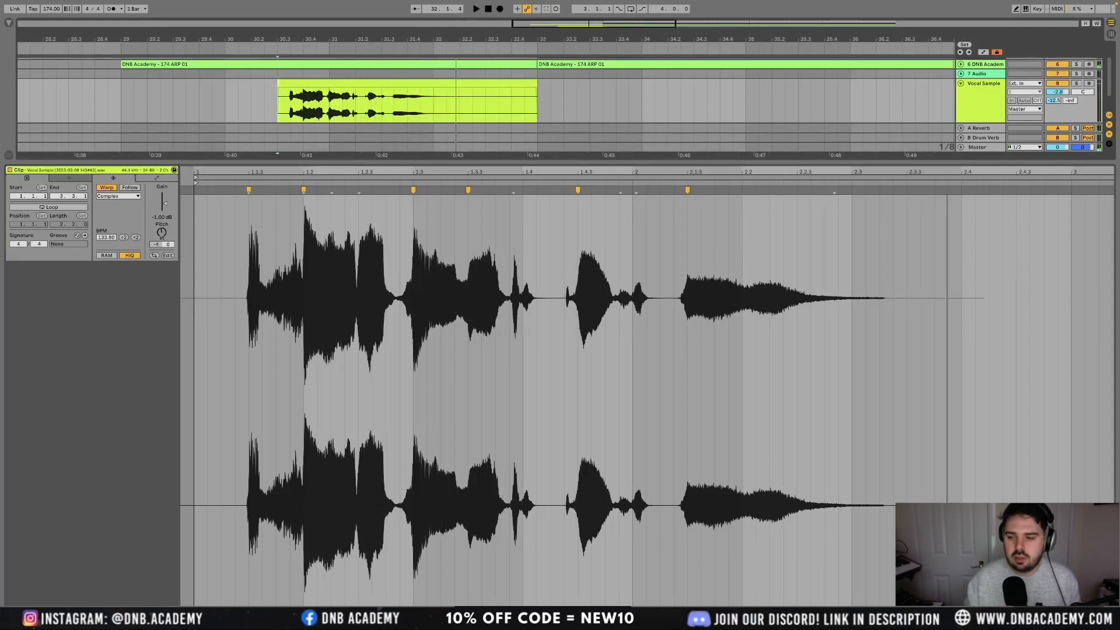
- Move the vocal clip to start at bar 33 and play it together with the drums
key(shift+Tab)
scroll(459, 247, down, 5)
drag(379, 124, 528, 119)
key(space)
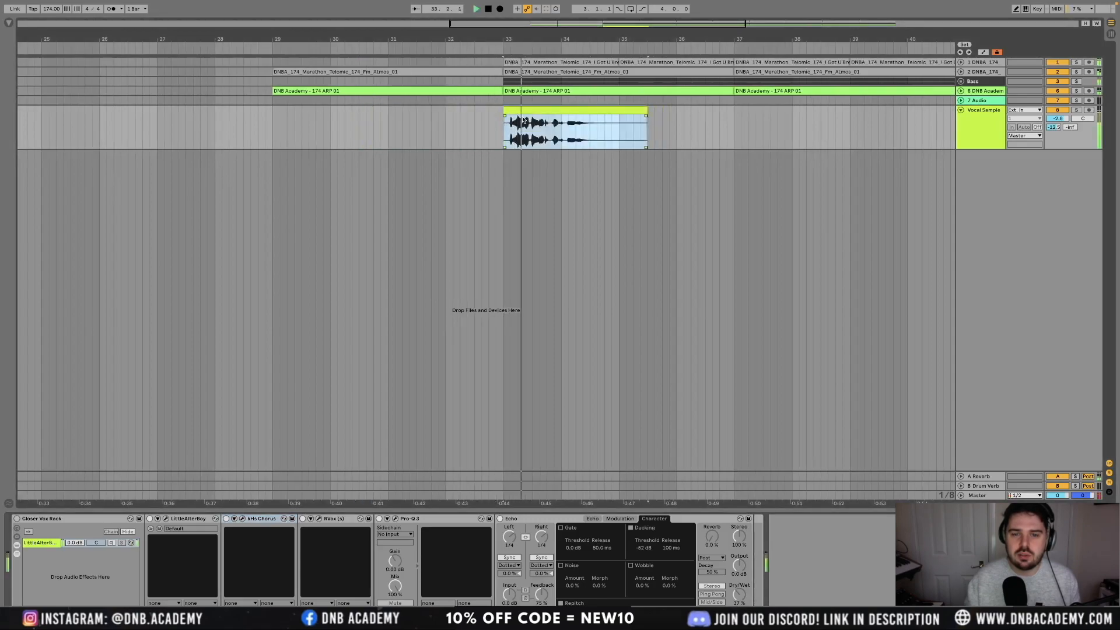
- Replace the clip's warp marker at 1.4.3 with one on the hit's small preceding onset, align that onset to 1.4.3, and play
double_click(556, 108)
double_click(508, 190)
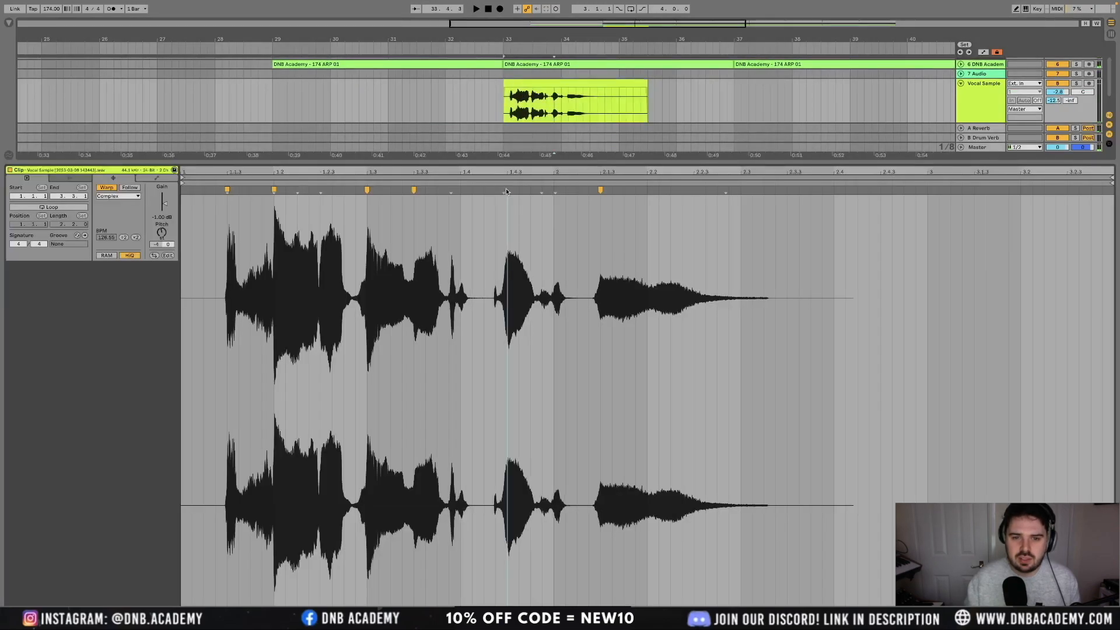
scroll(503, 201, up, 3)
drag(489, 192, 509, 213)
key(space)
scroll(509, 213, down, 2)
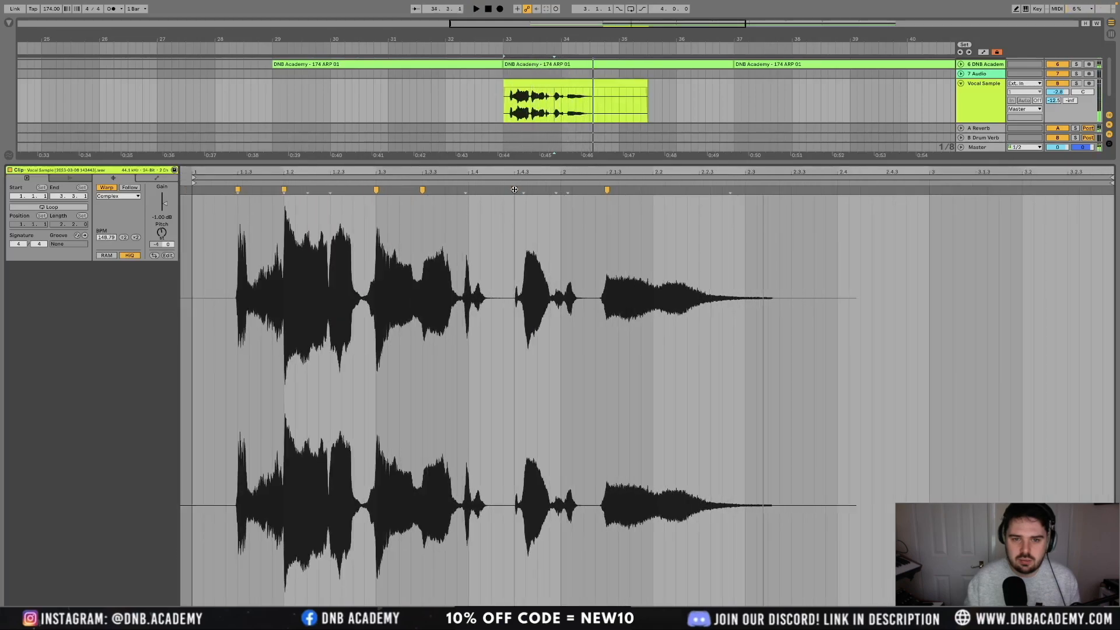
- Shift the new onset warp marker earlier by ear, settling it midway between 1.4.2 and 1.4.3, and undo the last nudge
drag(515, 190, 502, 190)
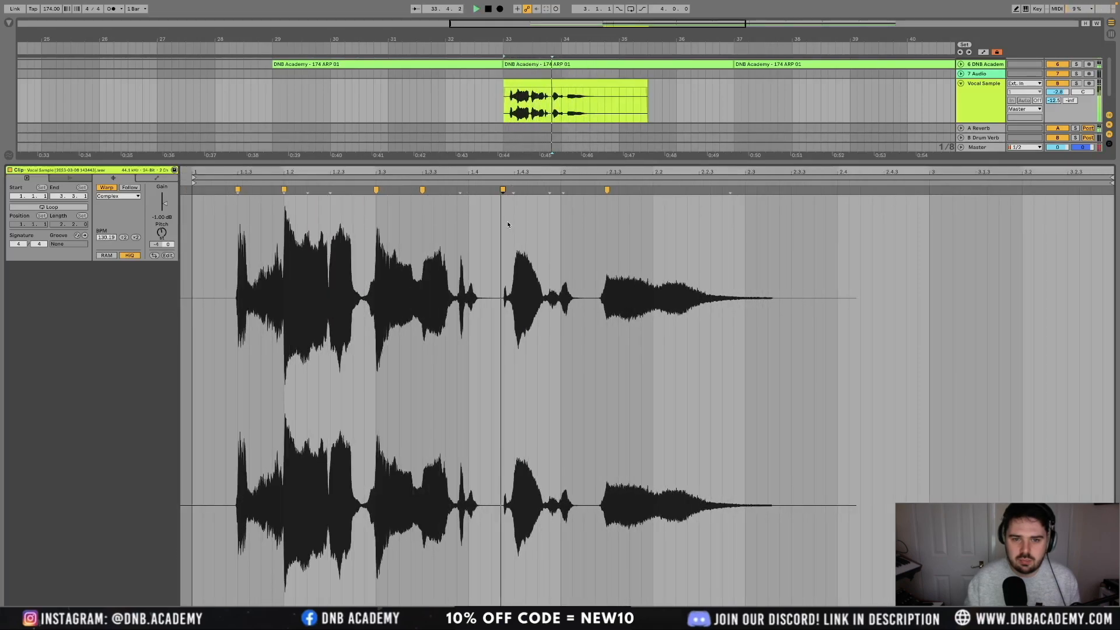
drag(503, 189, 493, 191)
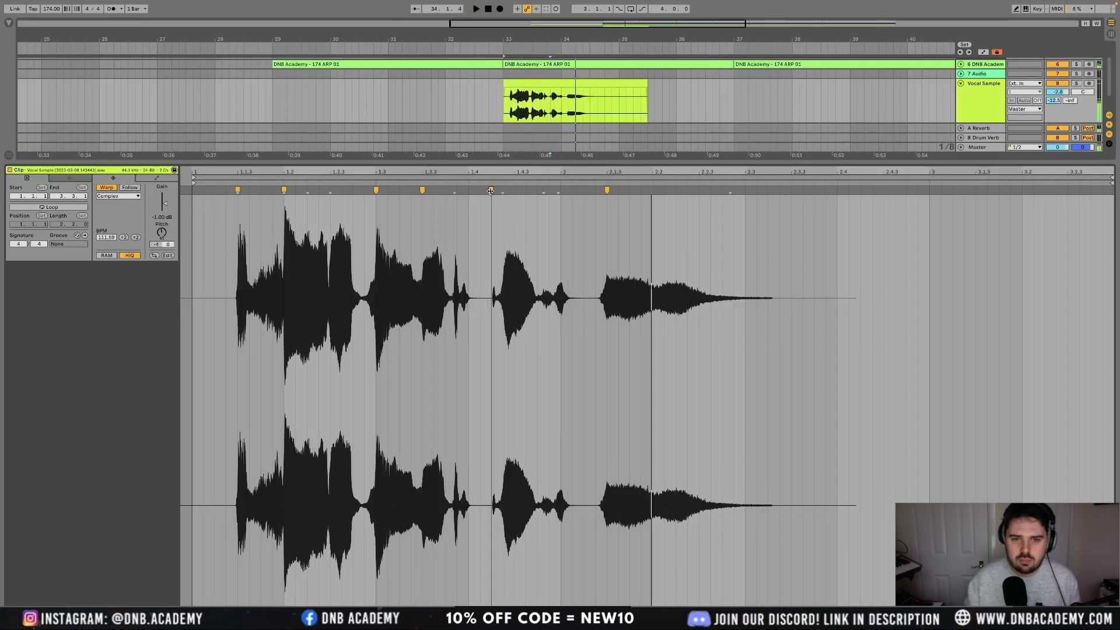
mouse_move(490, 190)
mouse_down()
mouse_move(502, 191)
mouse_move(491, 188)
mouse_up()
scroll(517, 208, up, 5)
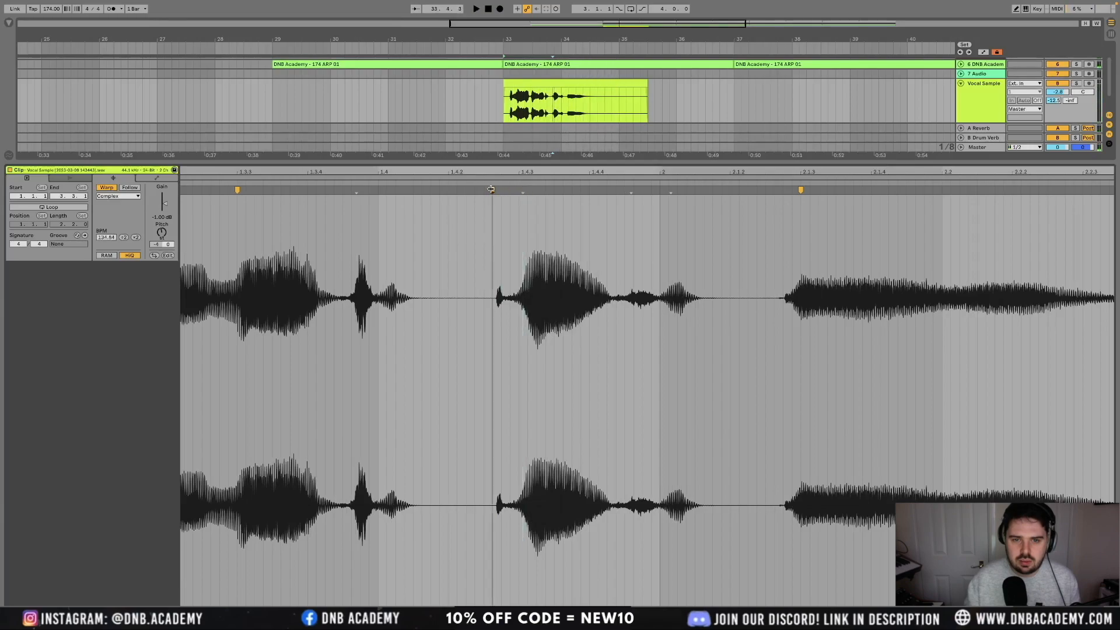
drag(491, 189, 500, 191)
key(space)
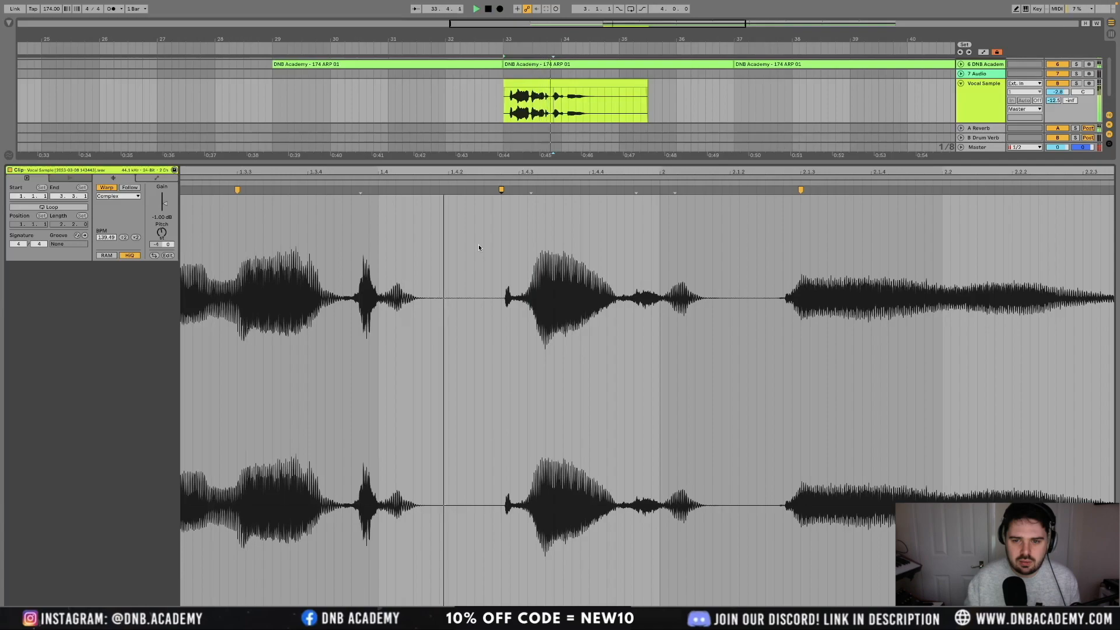
drag(501, 190, 483, 190)
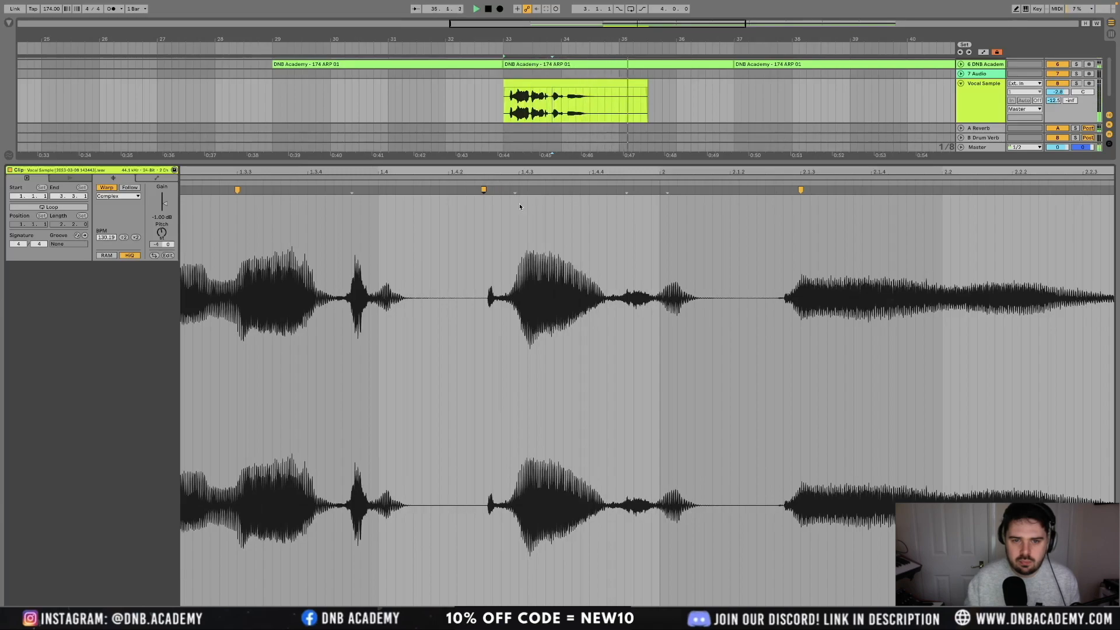
drag(485, 190, 475, 189)
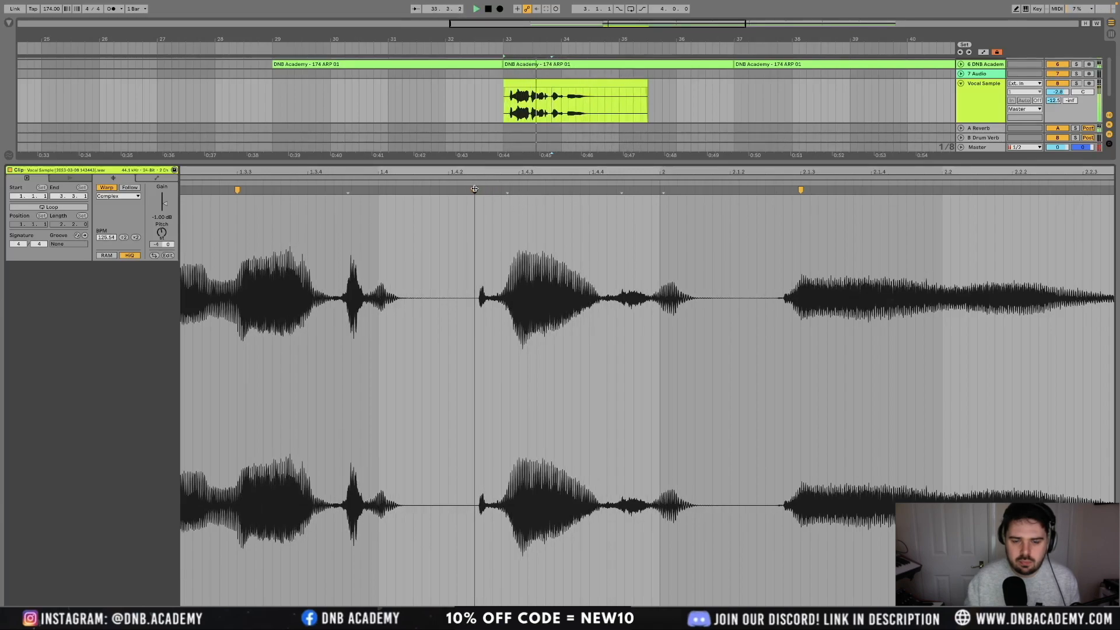
key(ctrl+z)
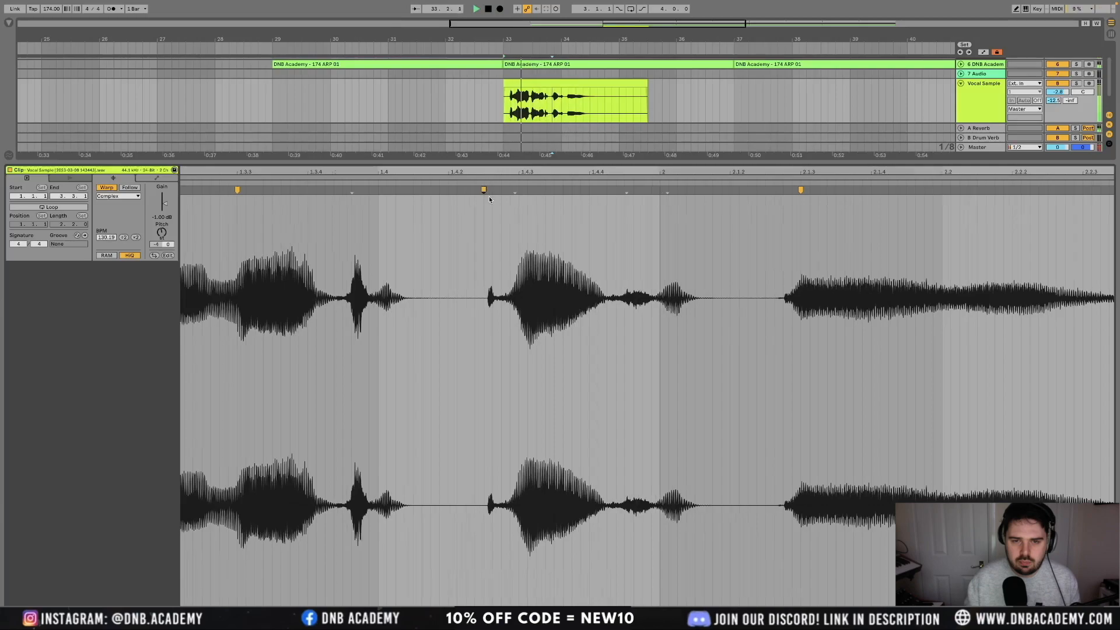
scroll(489, 195, down, 2)
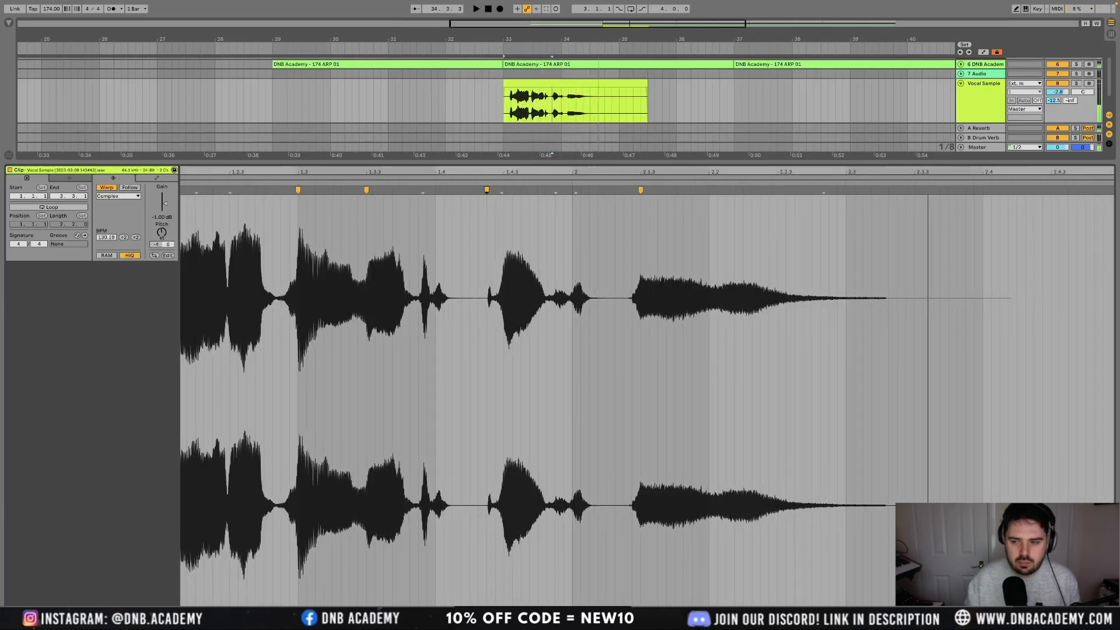
- Delete the silent tail of the vocal clip from bar 35 onwards in the arrangement
key(shift+Tab)
scroll(551, 128, up, 4)
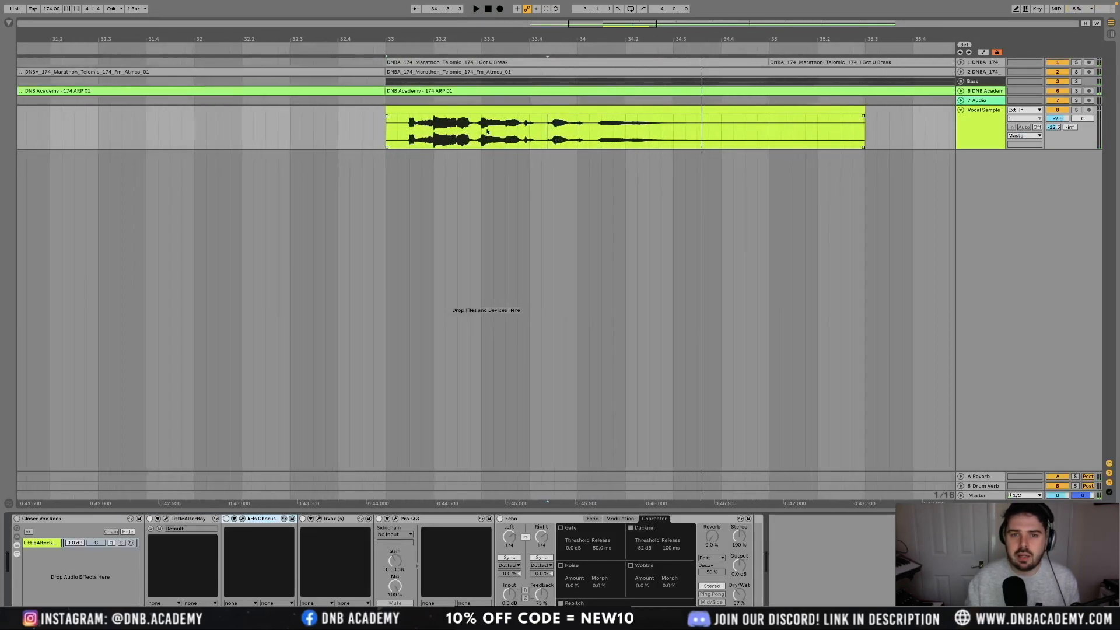
scroll(432, 127, down, 2)
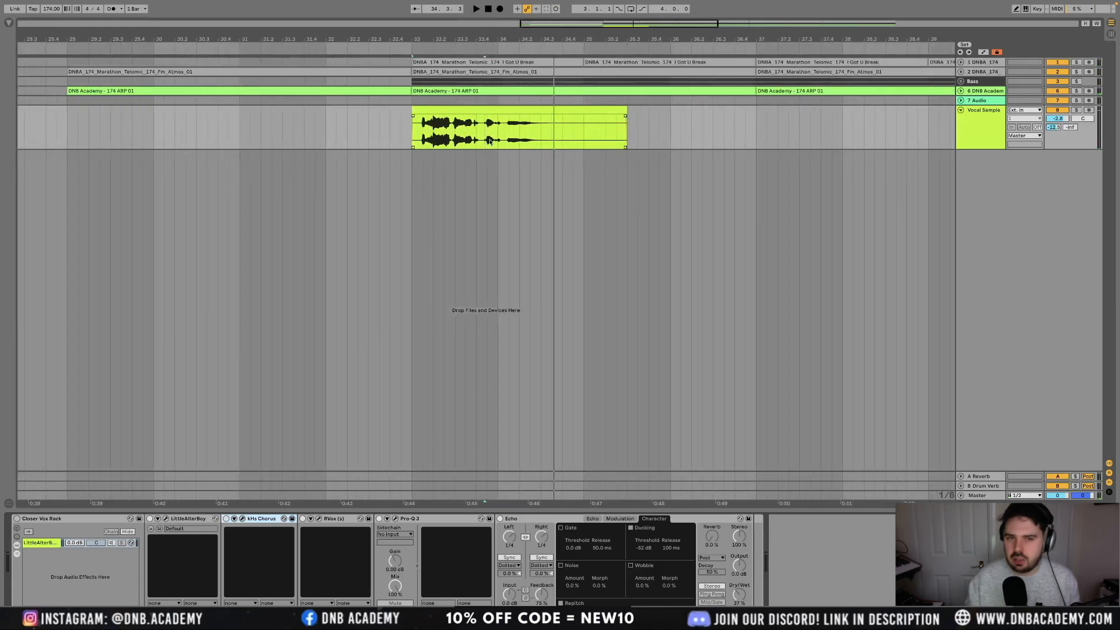
drag(586, 120, 625, 119)
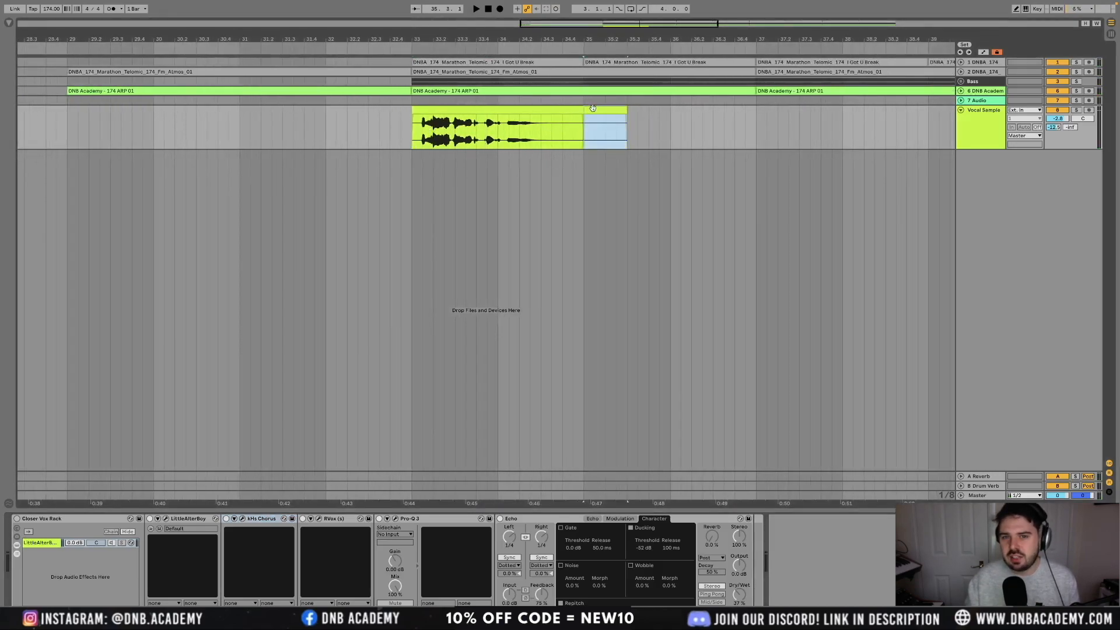
click(495, 111)
click(486, 133)
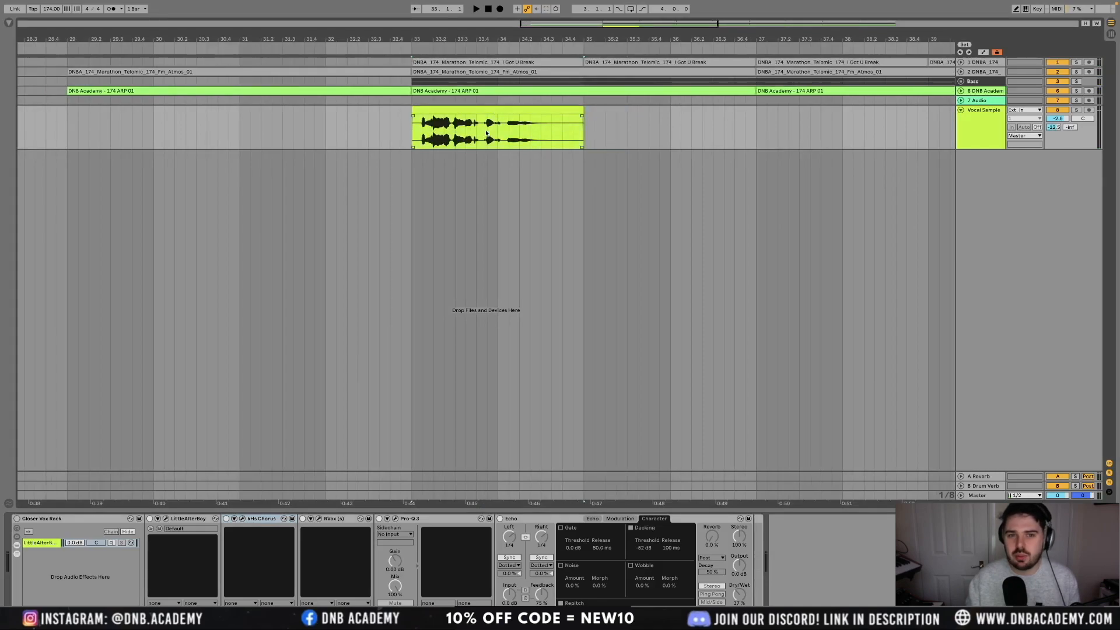
- Move the vocal clip to start at 31.4.3, with its opening transient on bar 32, and play it
scroll(486, 134, down, 3)
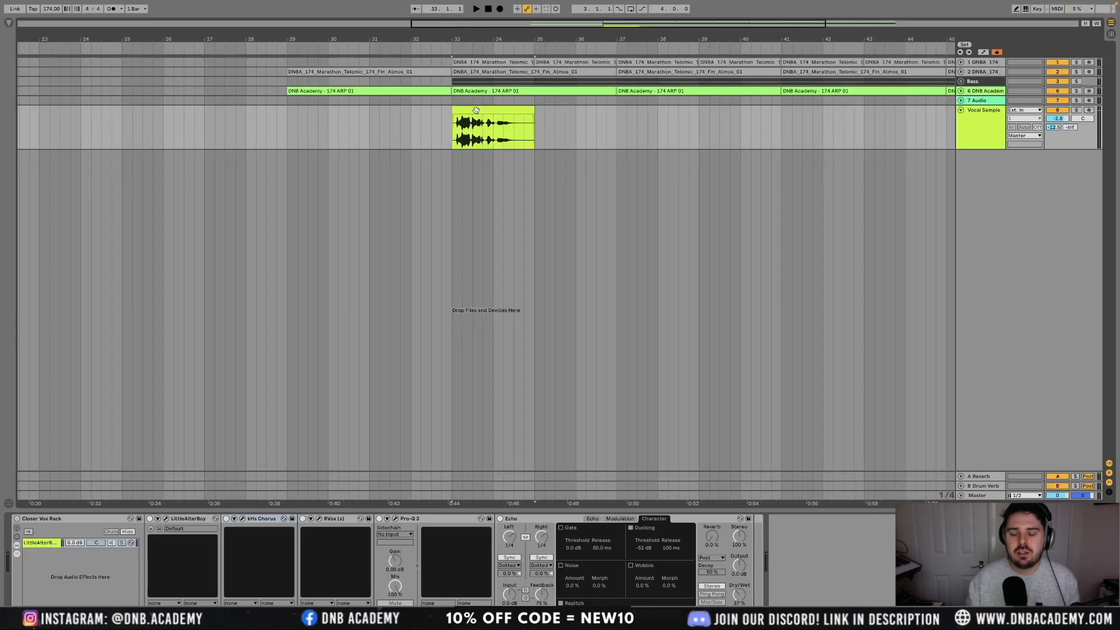
drag(475, 111, 443, 117)
scroll(418, 131, up, 4)
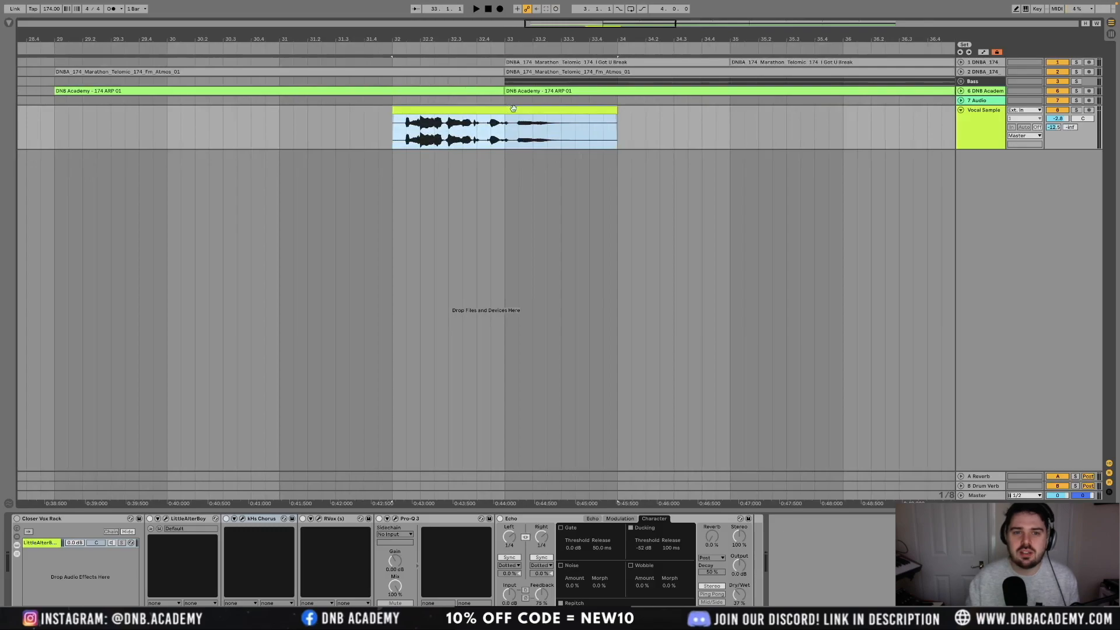
click(517, 134)
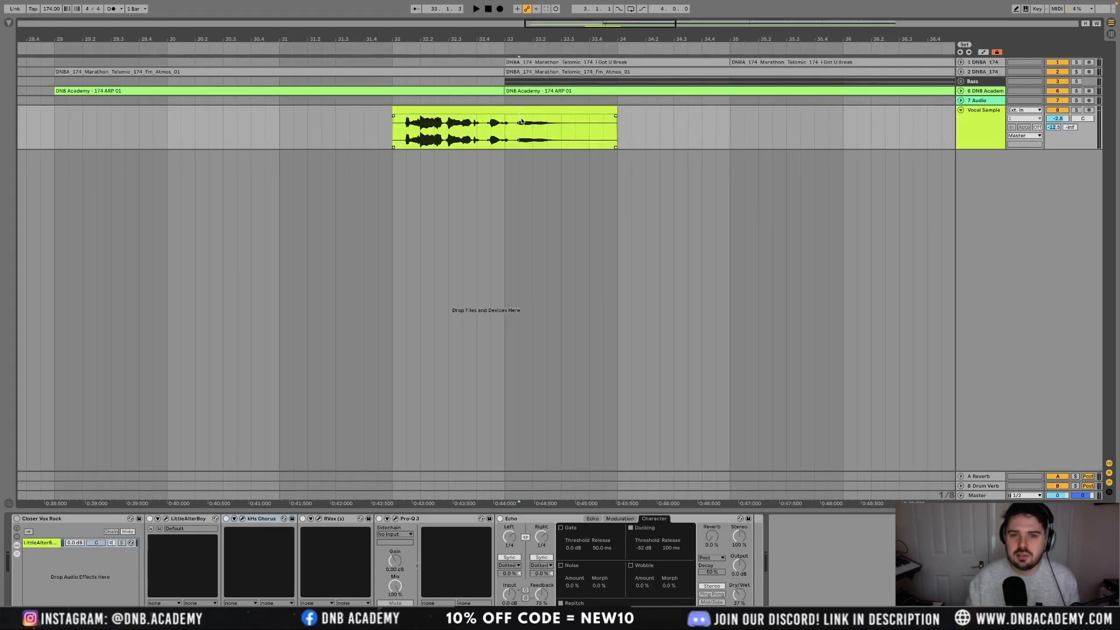
key(minus)
key(minus)
click(450, 133)
key(space)
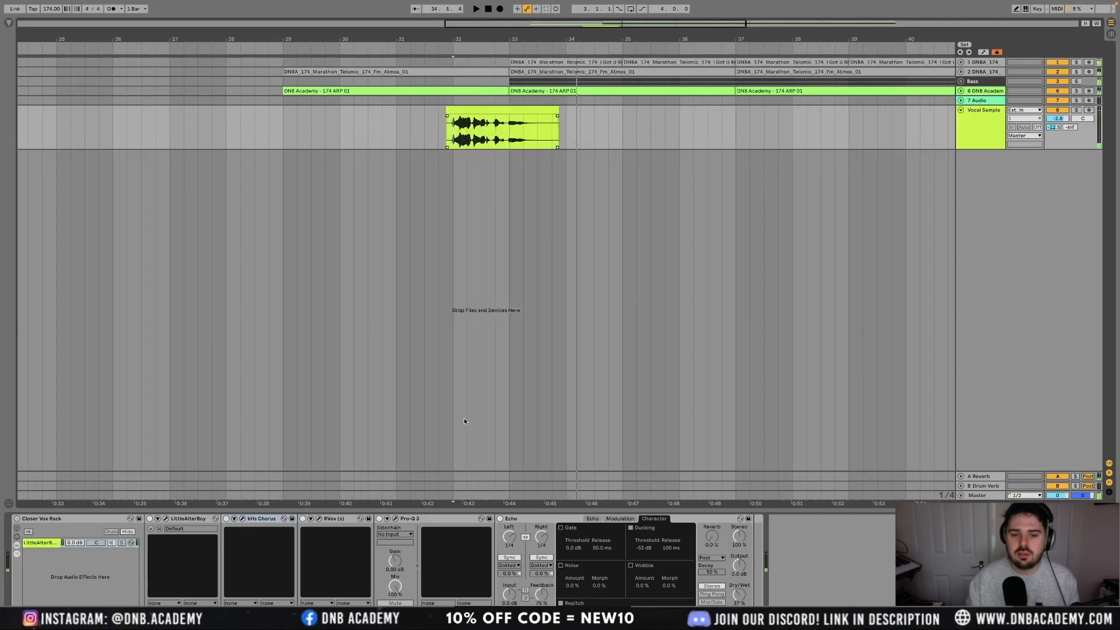
key(space)
- Turn on the Closer Vox Rack on the vocal track and play the vocal with its effects
drag(80, 500, 63, 500)
click(17, 518)
key(space)
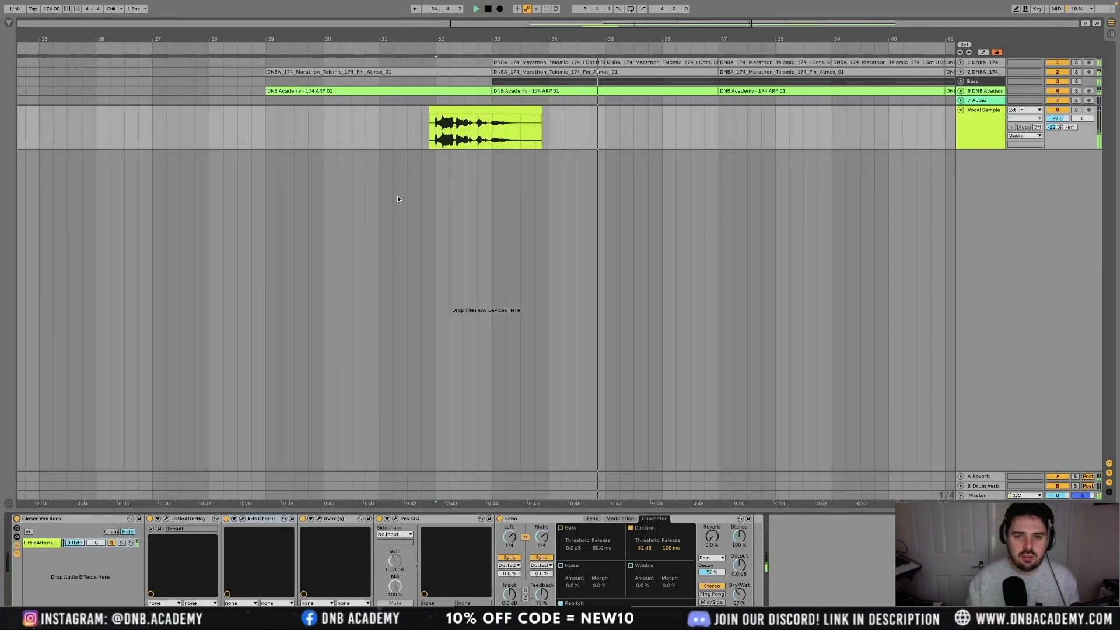
click(493, 140)
key(space)
- Shift the vocal clip one beat earlier to start at 31.3.3 and play it into the drop
shift+click(522, 137)
scroll(494, 128, up, 4)
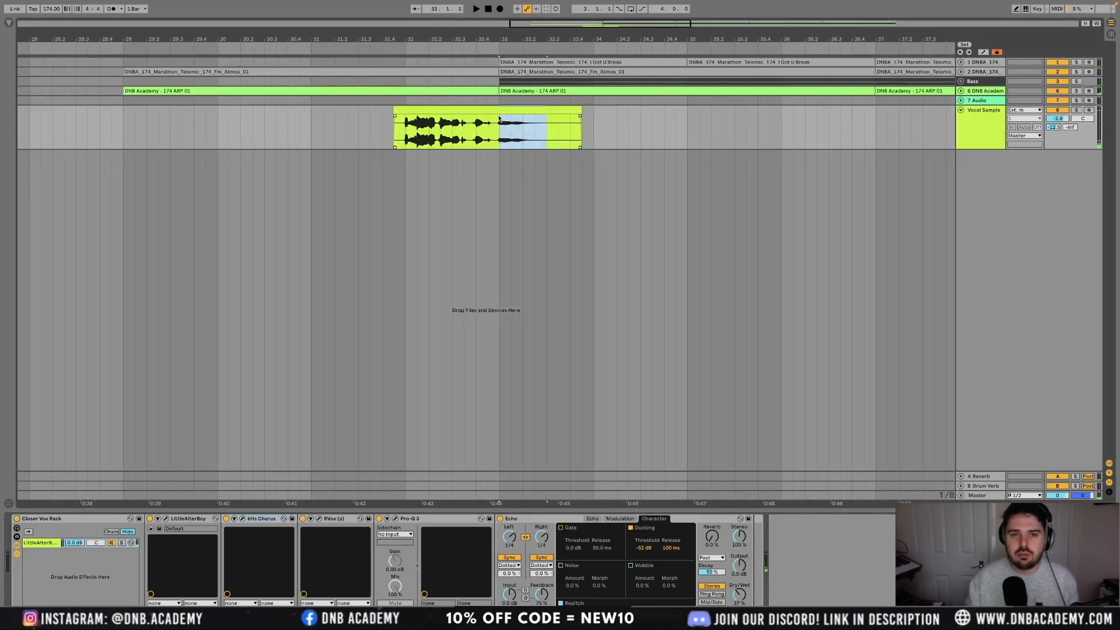
key(ctrl+z)
key(ctrl+z)
key(ctrl+z)
key(ctrl+z)
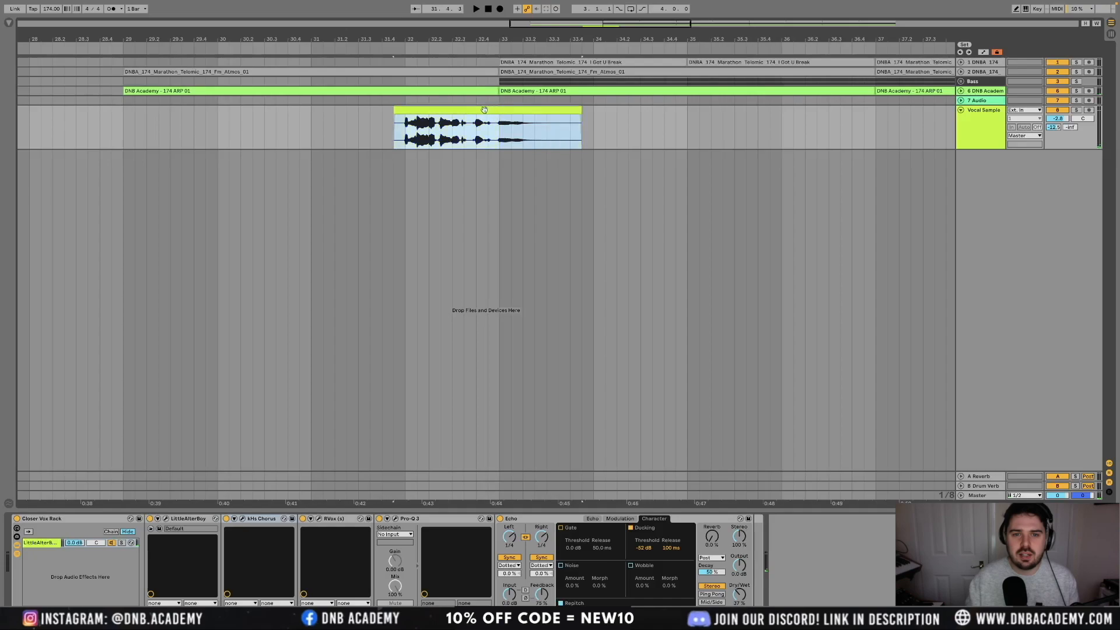
click(349, 126)
key(space)
scroll(348, 126, down, 3)
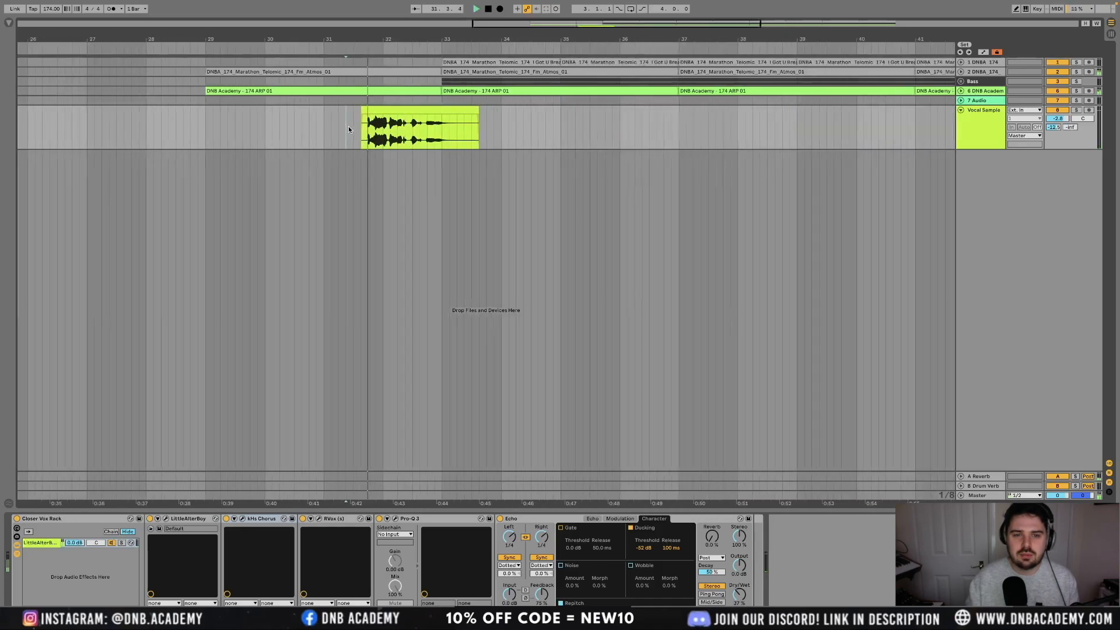
click(378, 128)
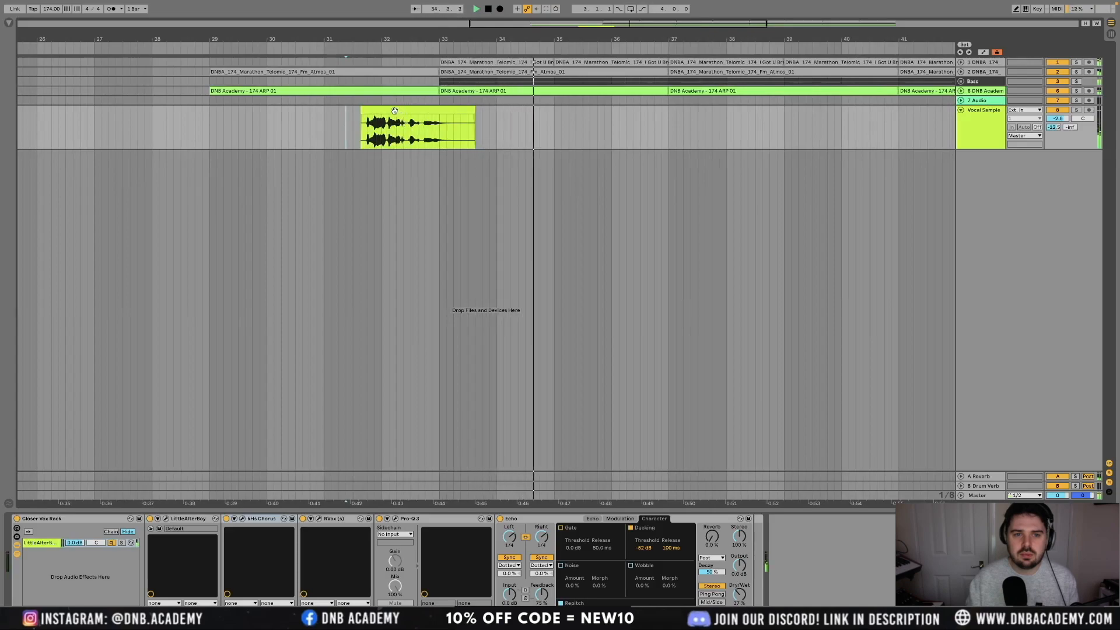
- Move the vocal clip earlier again to start at beat 31.2 and play the lead-in to the drop
mouse_move(406, 111)
mouse_down()
mouse_move(370, 120)
mouse_move(387, 113)
mouse_up()
click(317, 135)
key(space)
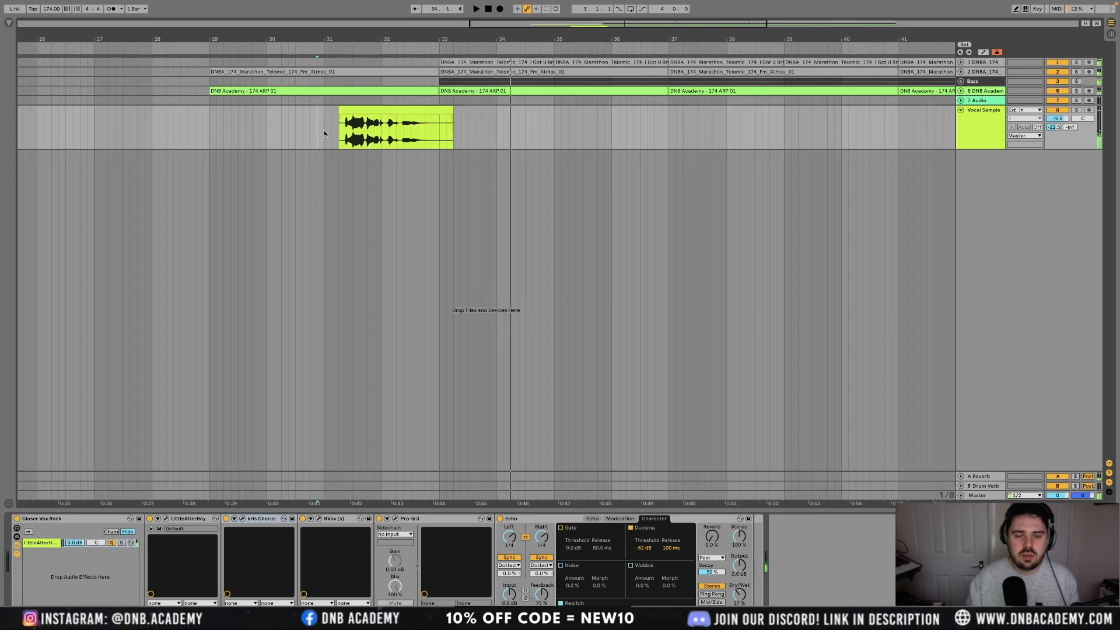
- Examine the vocal's strongest transient in the arrangement and its warp marker at 1.2 in the clip's waveform
scroll(333, 132, up, 3)
click(379, 137)
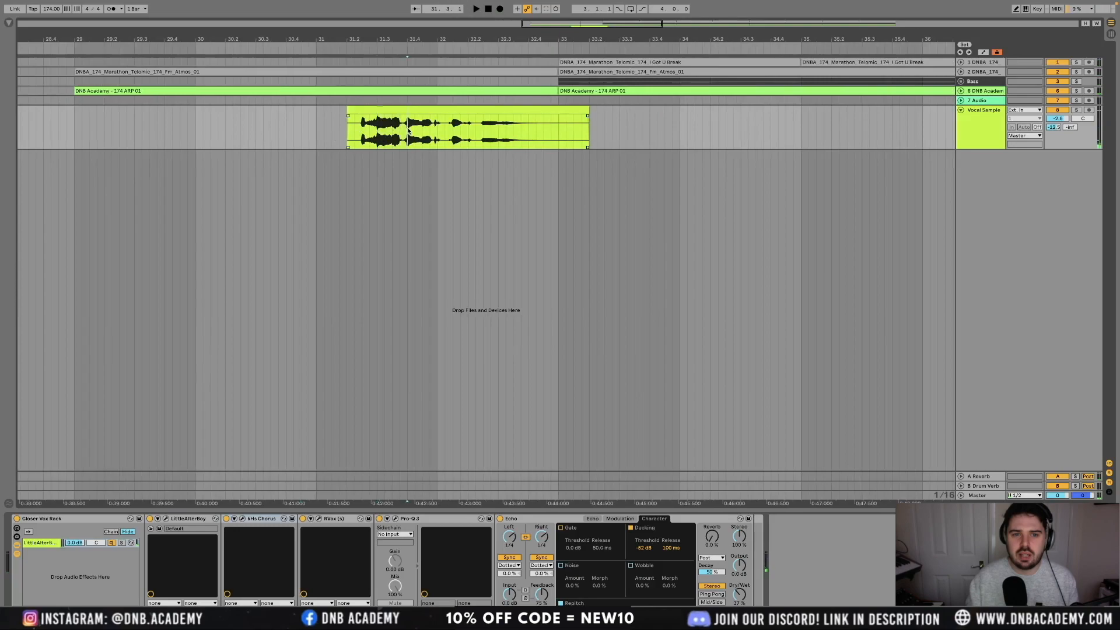
scroll(391, 136, up, 4)
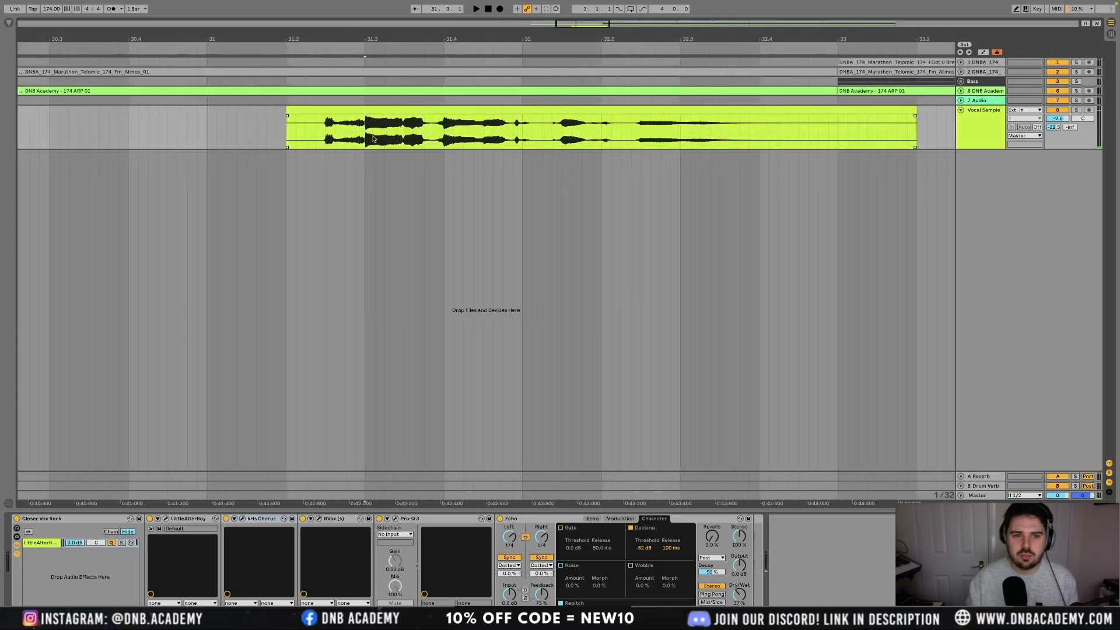
double_click(386, 112)
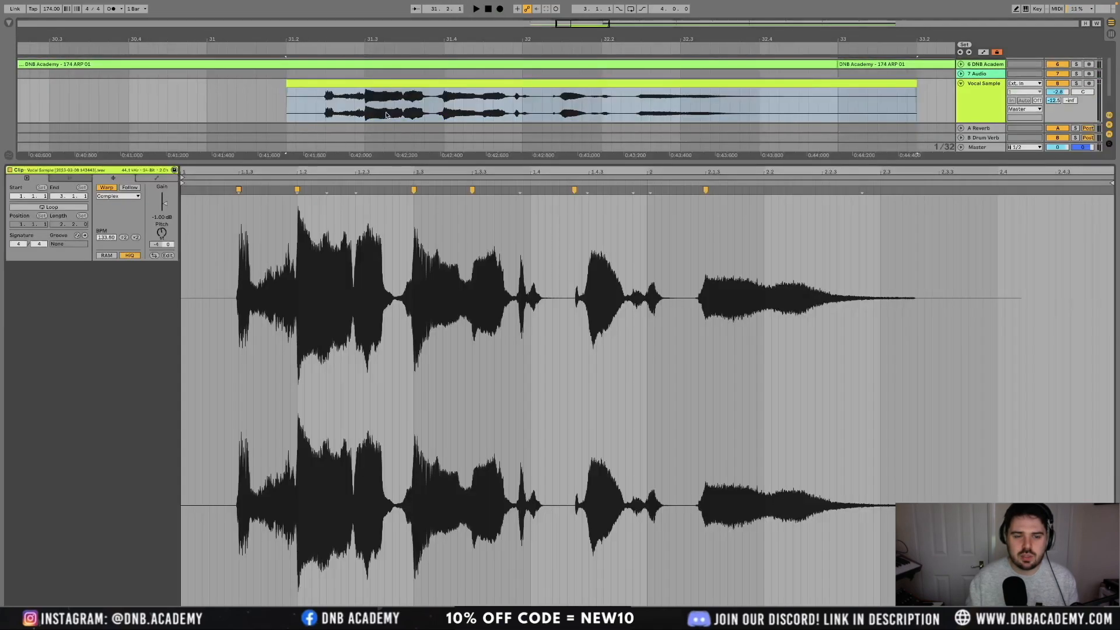
double_click(298, 190)
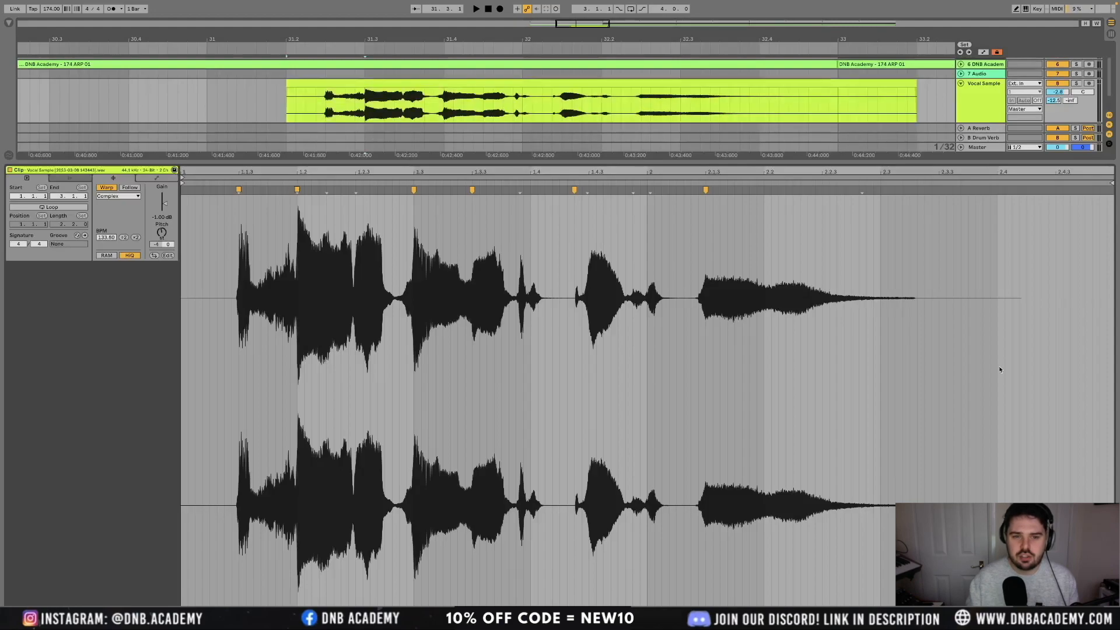
key(shift+Tab)
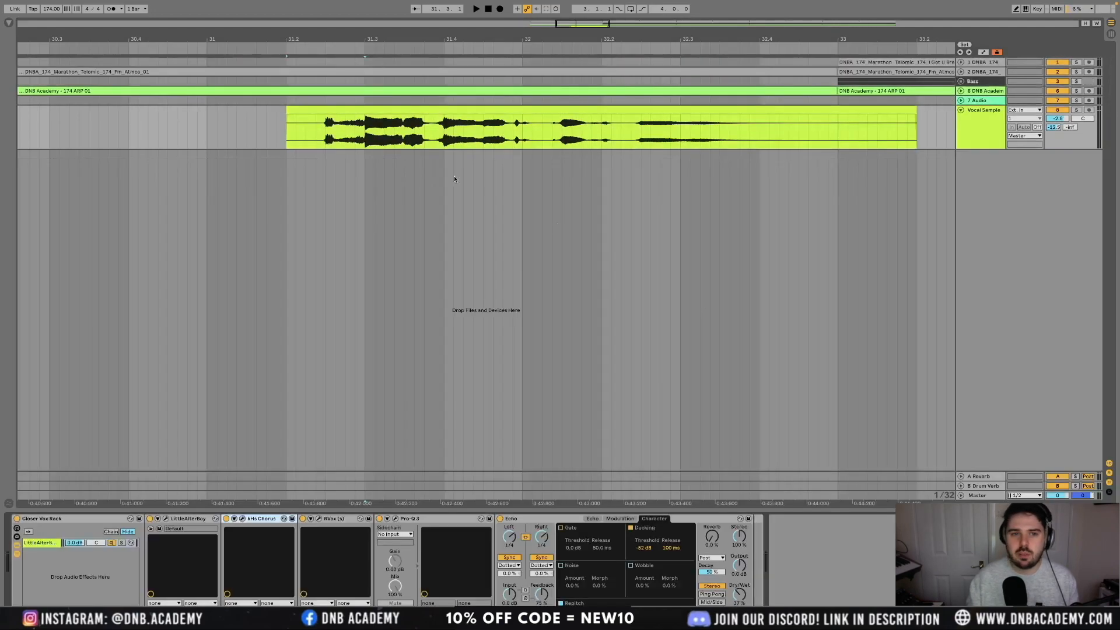
- Nudge the start of the vocal clip slightly earlier than beat 31.2
click(375, 125)
key(minus)
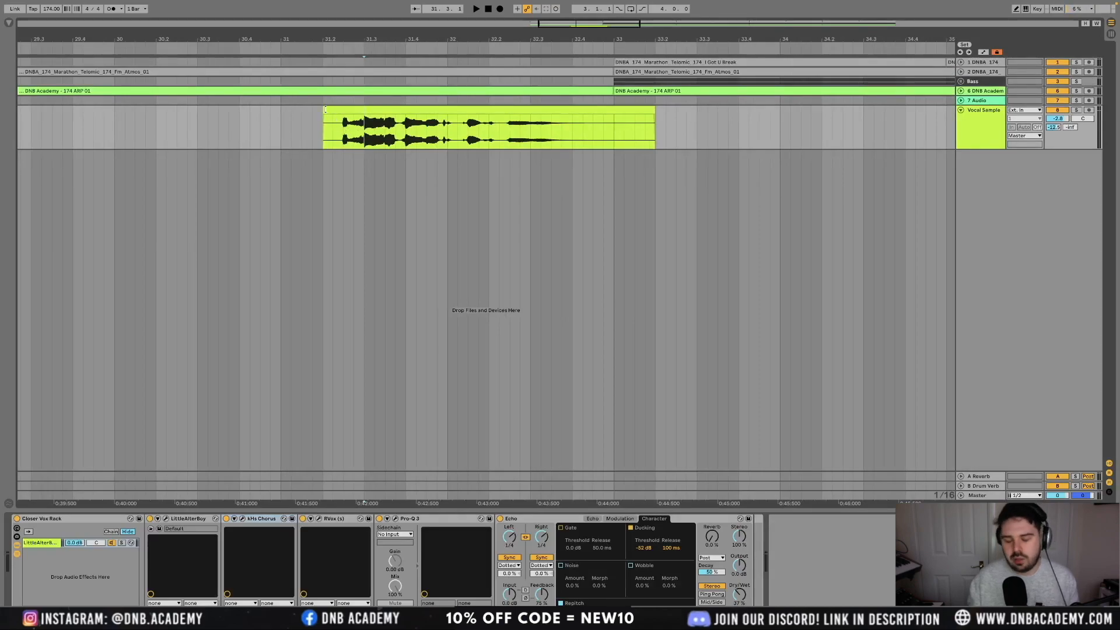
drag(325, 110, 288, 111)
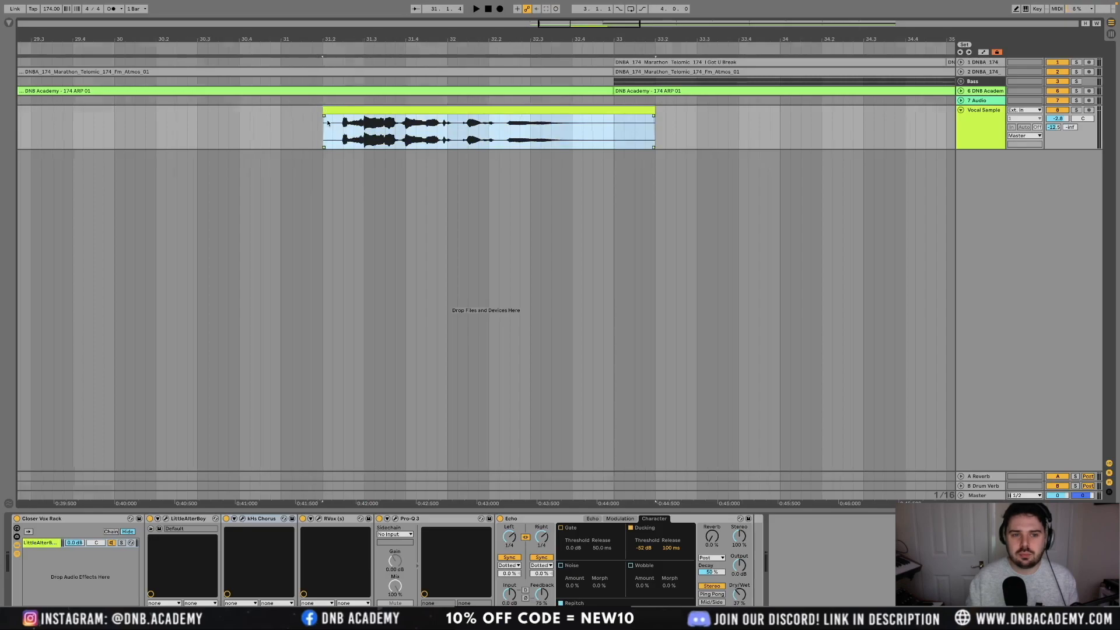
- Try the vocal clip half a beat earlier, starting at 31.1.3, and play the lead-in to the drop from bar 31
key(minus)
drag(364, 126, 335, 130)
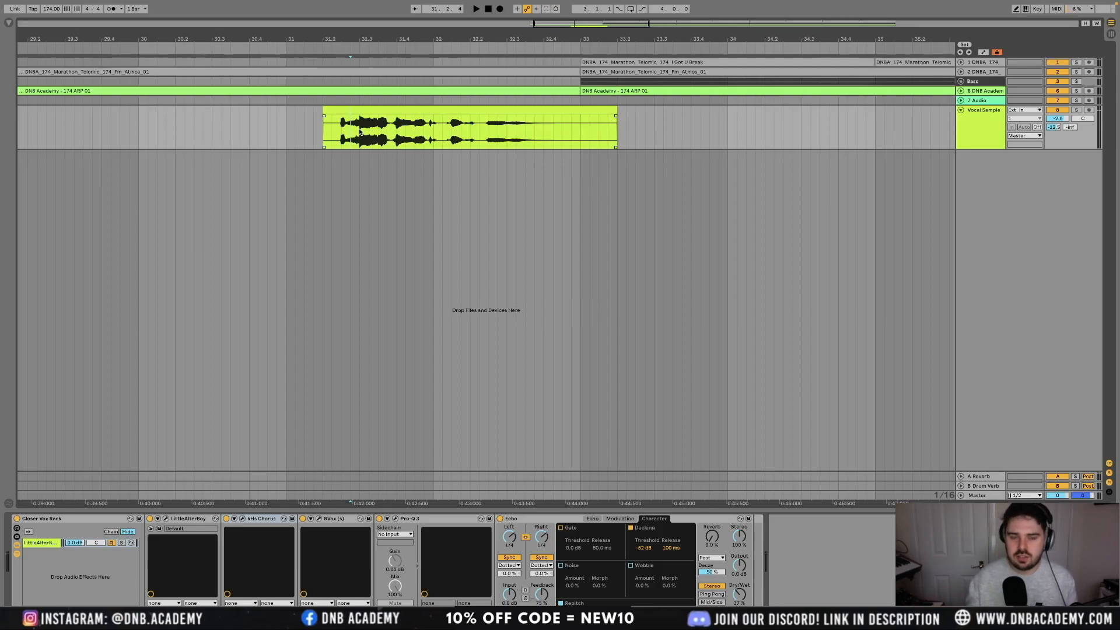
key(minus)
key(space)
click(372, 111)
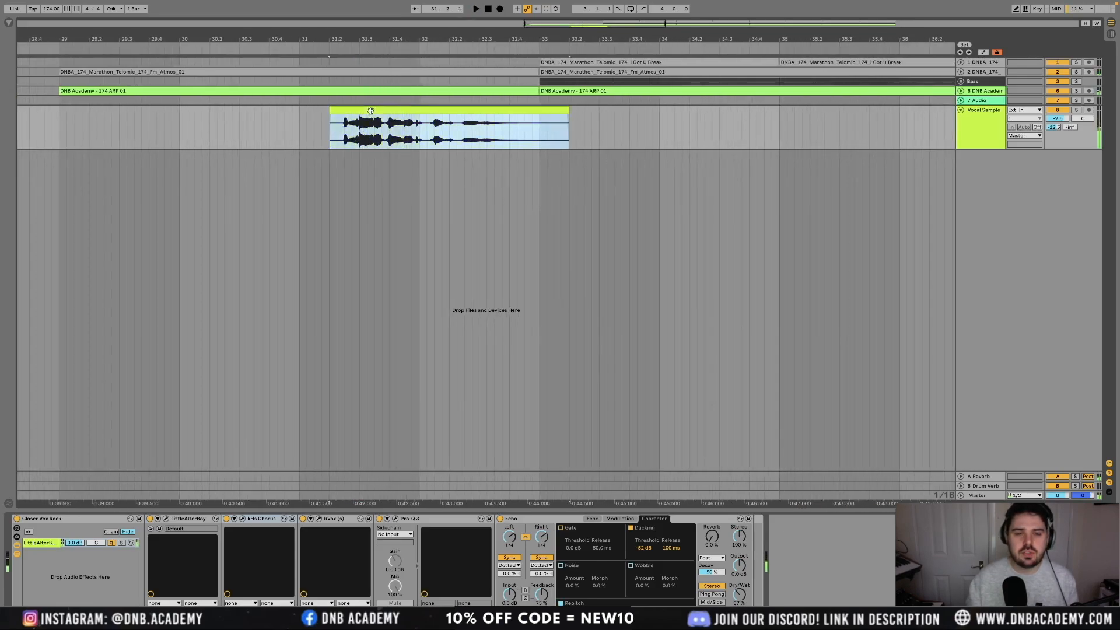
drag(367, 112, 346, 119)
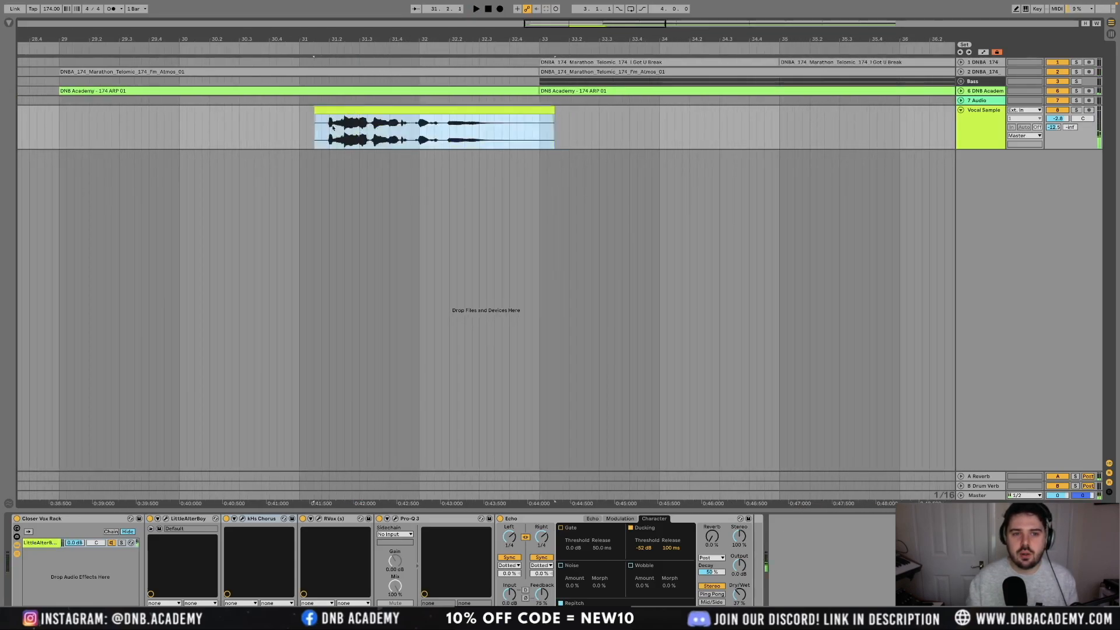
click(300, 137)
key(space)
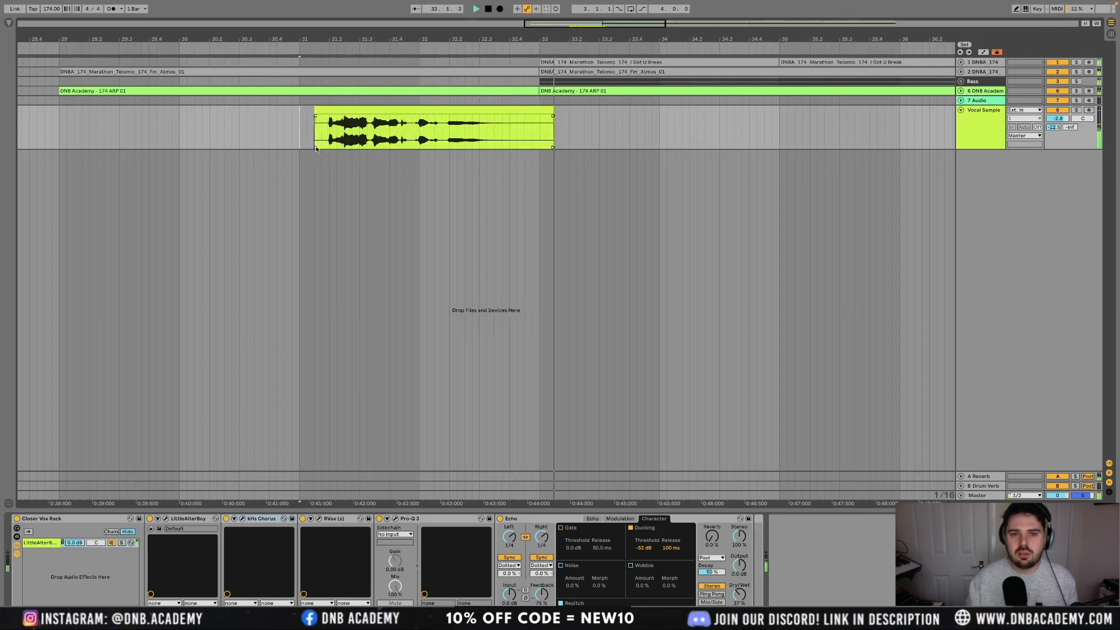
- Move the vocal clip to start exactly on bar 31 and play it from its beginning towards the drop
scroll(315, 149, down, 2)
drag(333, 110, 344, 110)
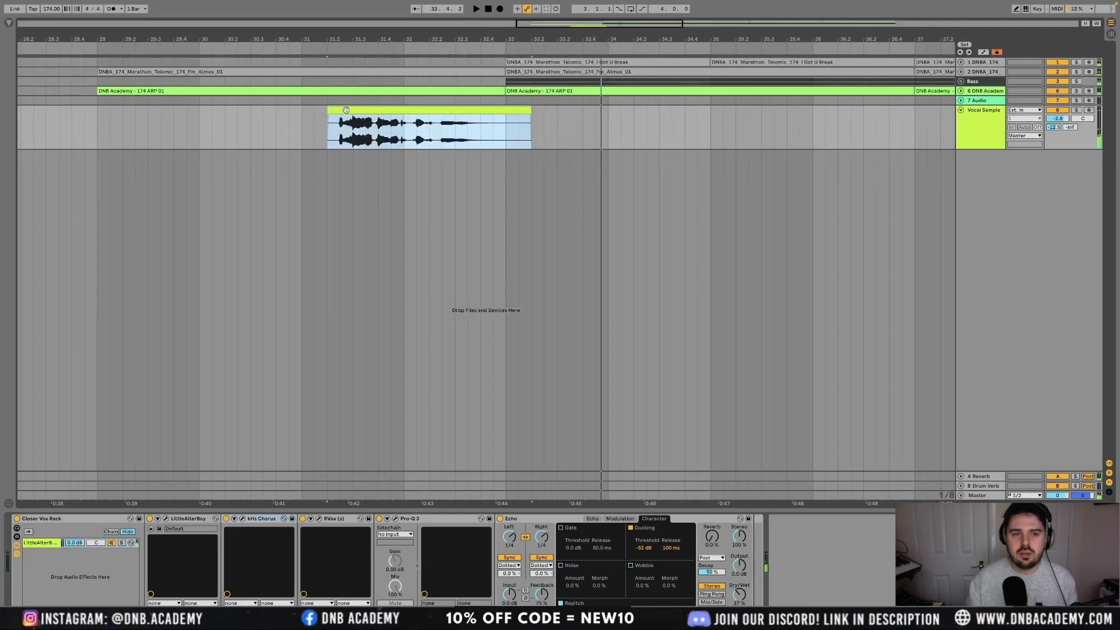
scroll(370, 109, up, 3)
mouse_move(362, 109)
mouse_down()
mouse_move(402, 110)
mouse_move(364, 110)
mouse_up()
scroll(402, 109, down, 4)
key(space)
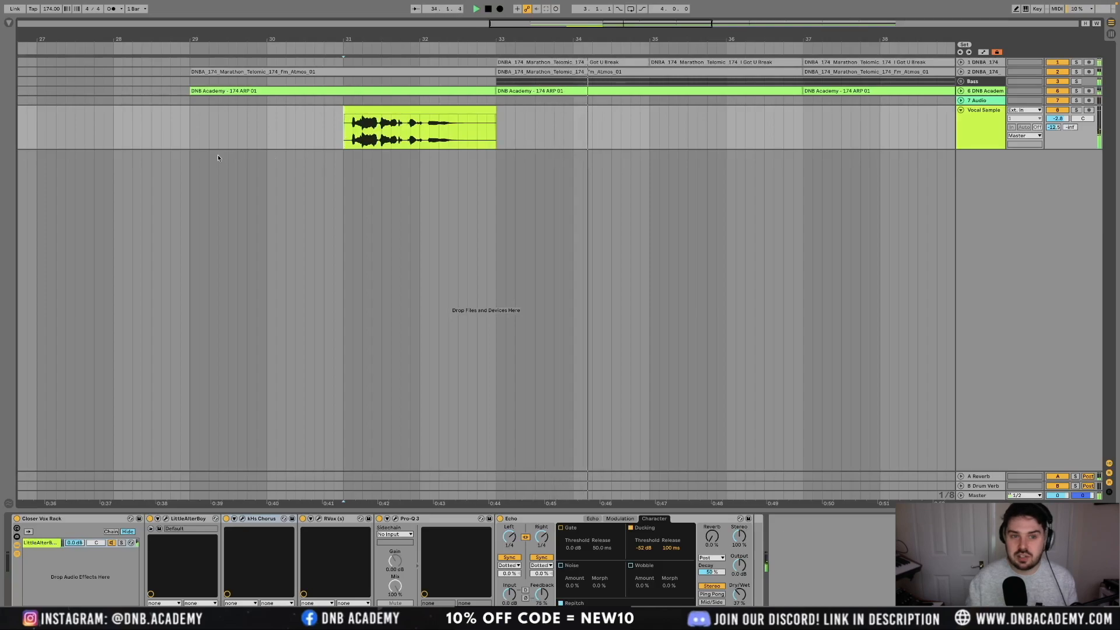
scroll(303, 141, up, 3)
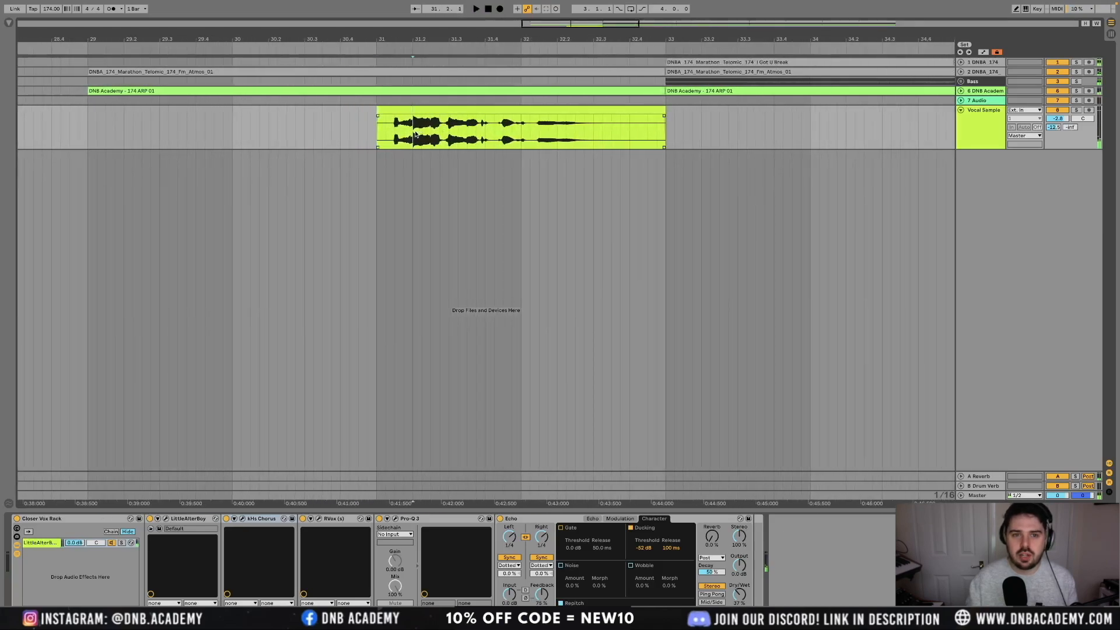
click(378, 135)
key(space)
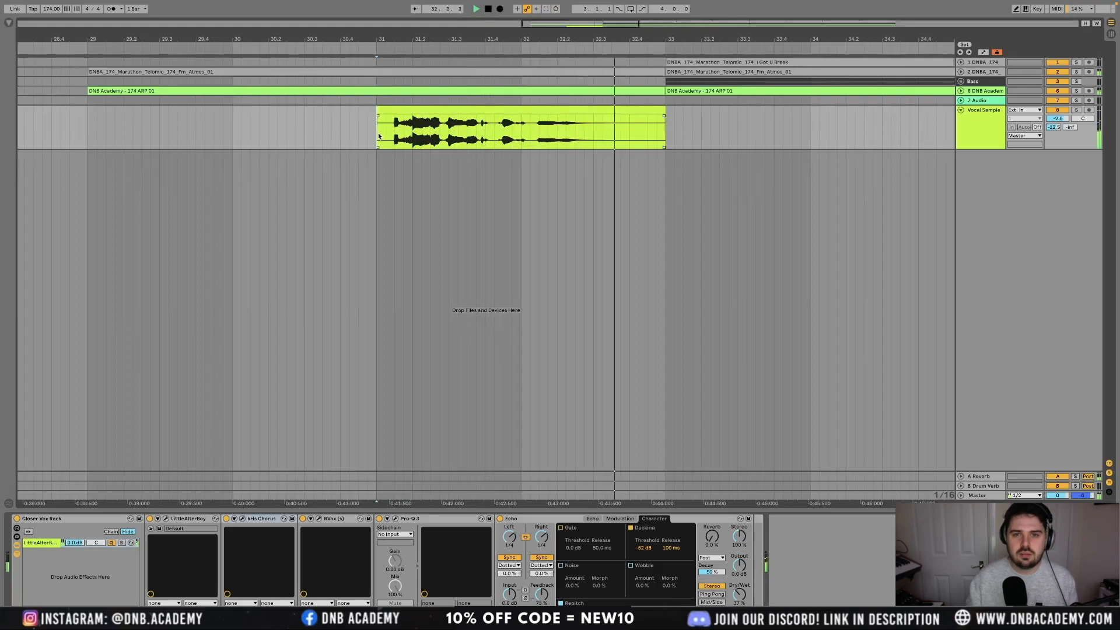
- Duplicate the eight bars of the vocal track ending at bar 33 so a second vocal clip starts at bar 39
scroll(381, 134, down, 2)
scroll(382, 135, down, 8)
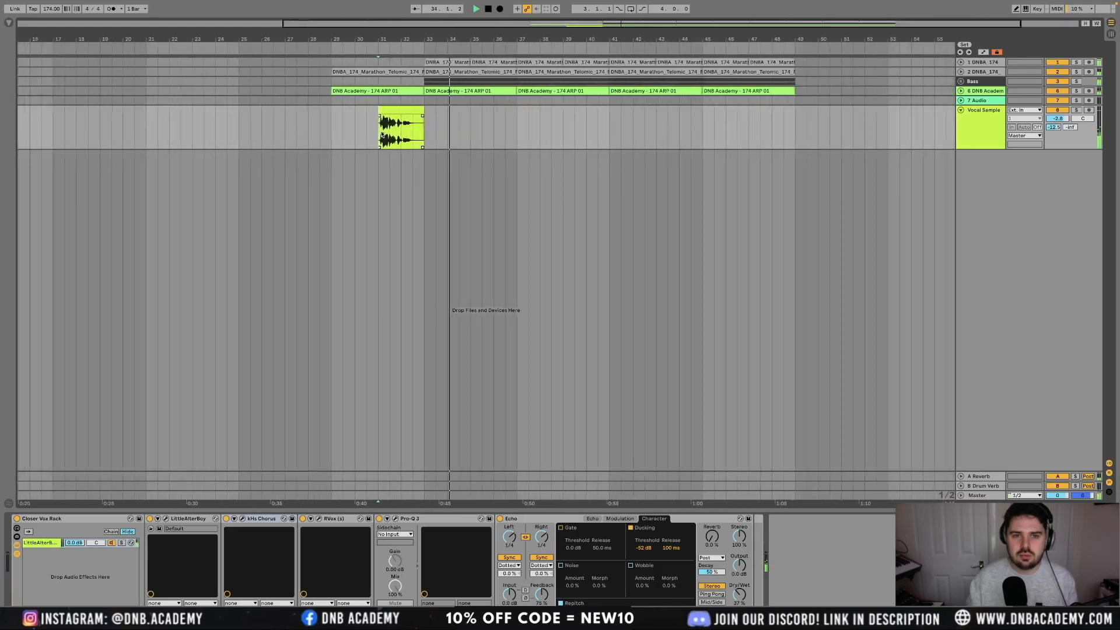
key(space)
drag(422, 124, 505, 124)
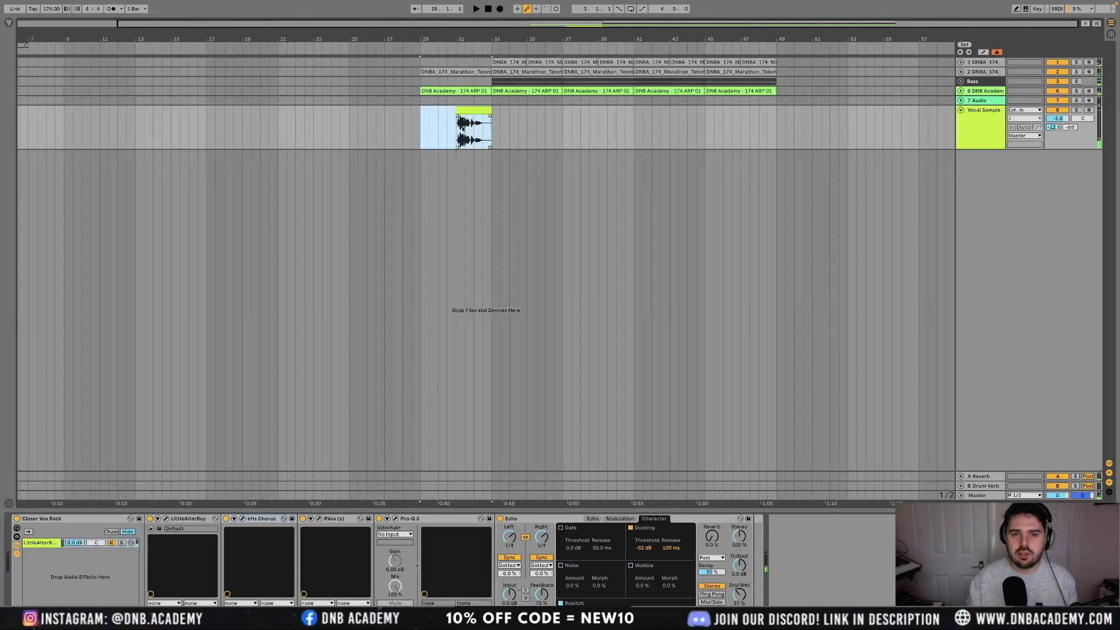
shift+click(352, 138)
key(ctrl+d)
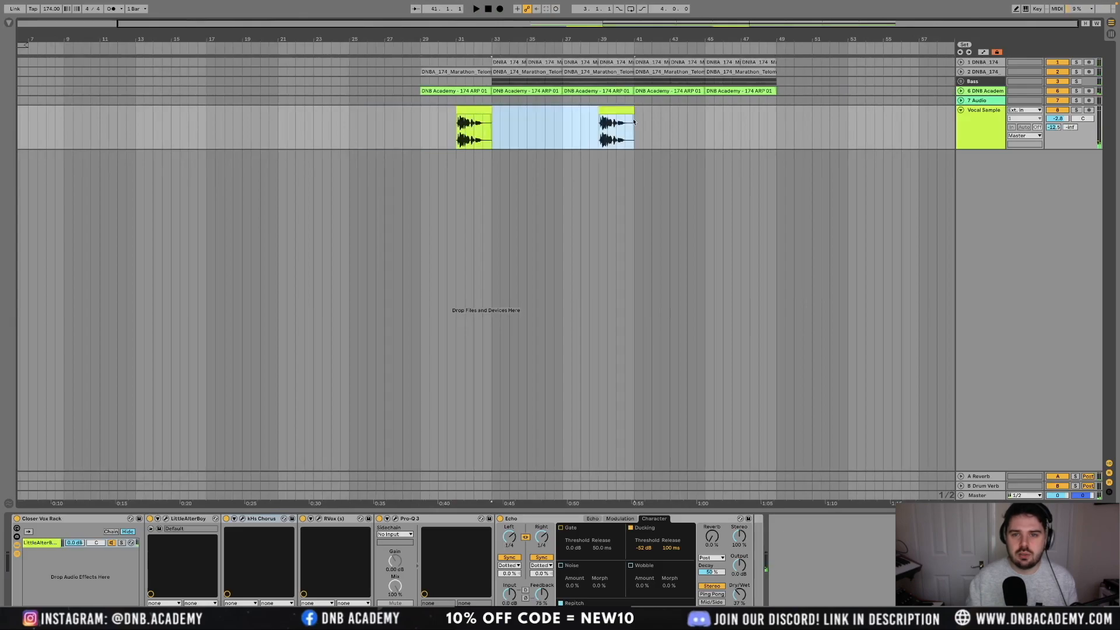
click(581, 135)
- Add an Auto Filter after the EQ Eight on the first drum track and set it to high-pass
click(980, 63)
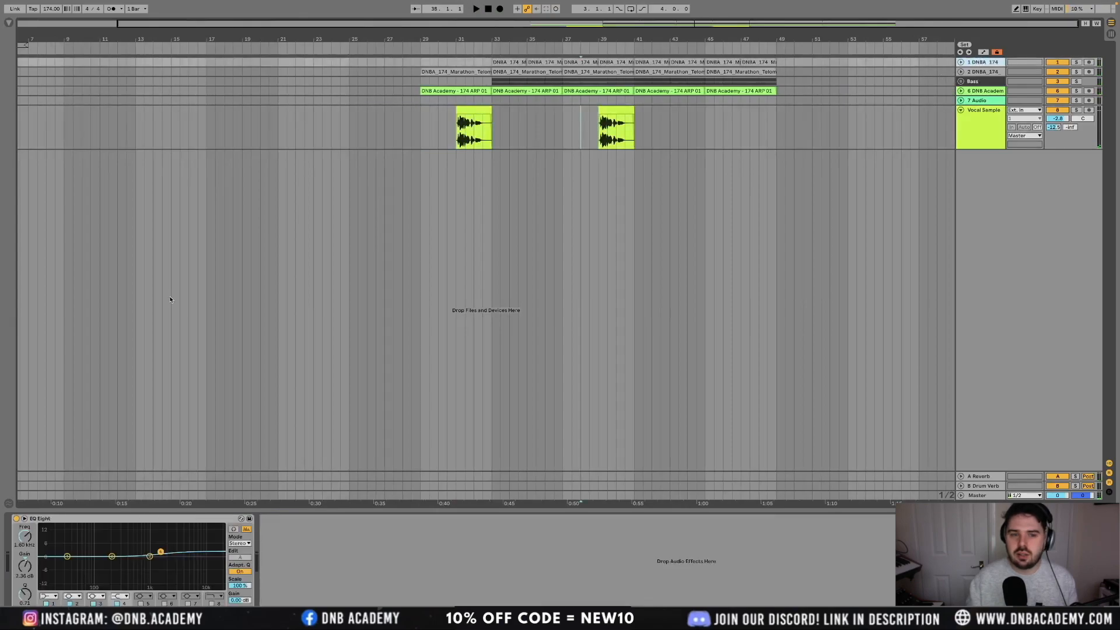
click(9, 23)
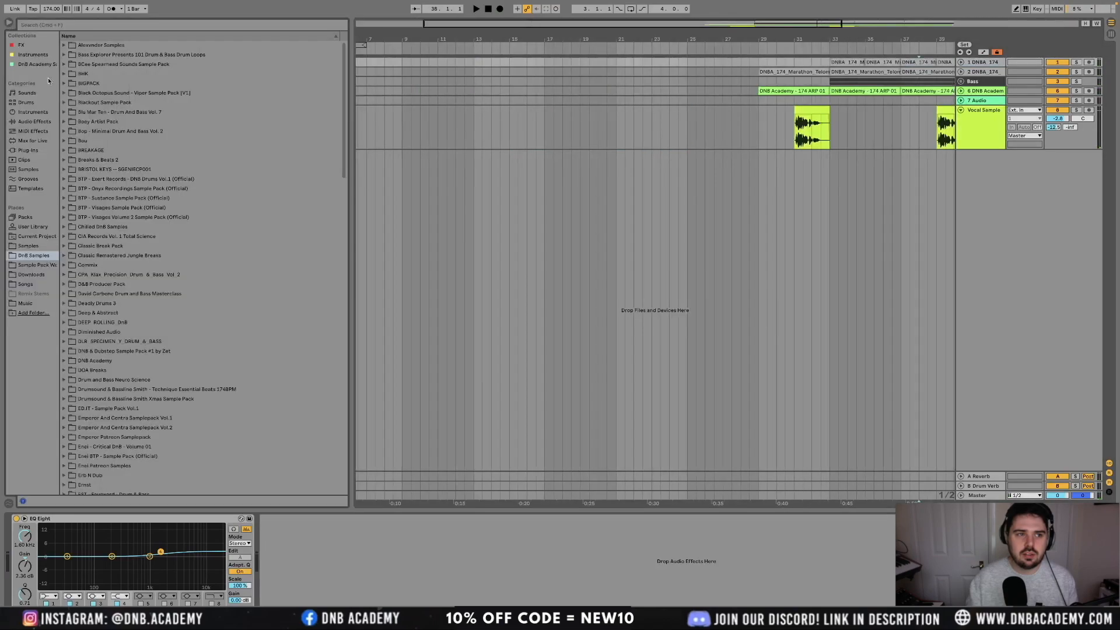
click(13, 111)
click(34, 122)
double_click(90, 73)
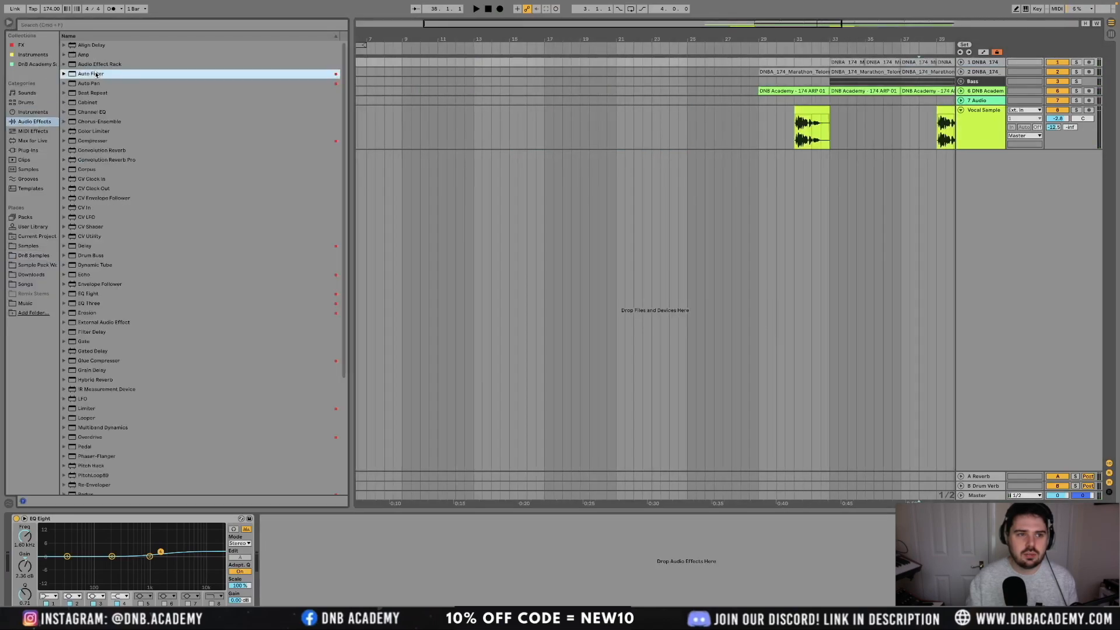
click(306, 585)
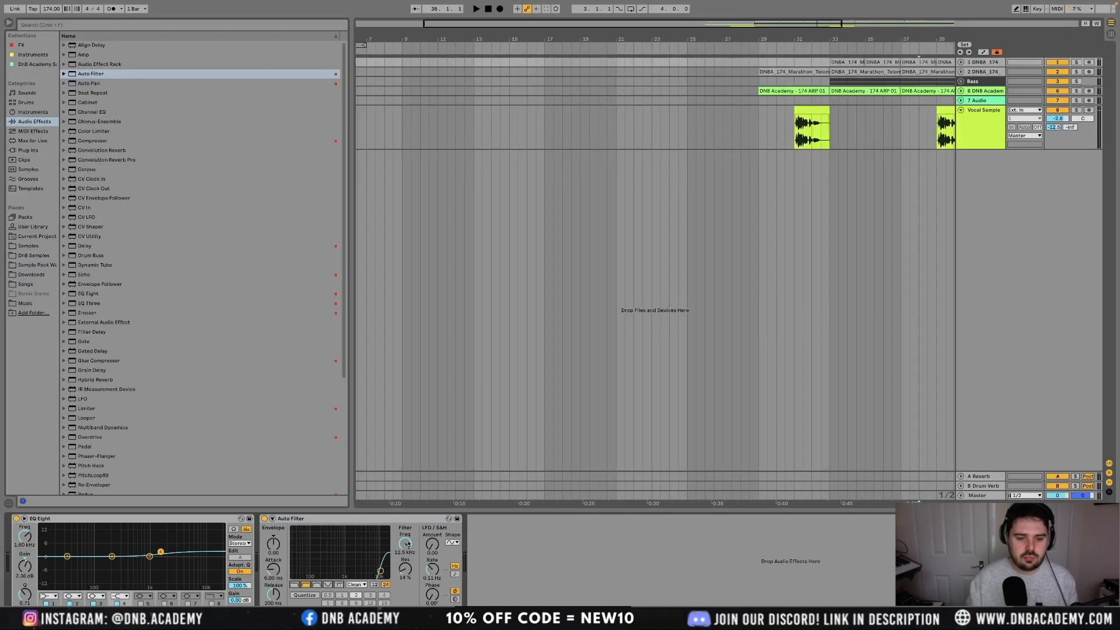
- Show the drum filter's Frequency automation, draw a rise to about 700 Hz from bar 39 to 41, and play it
right_click(409, 545)
click(415, 549)
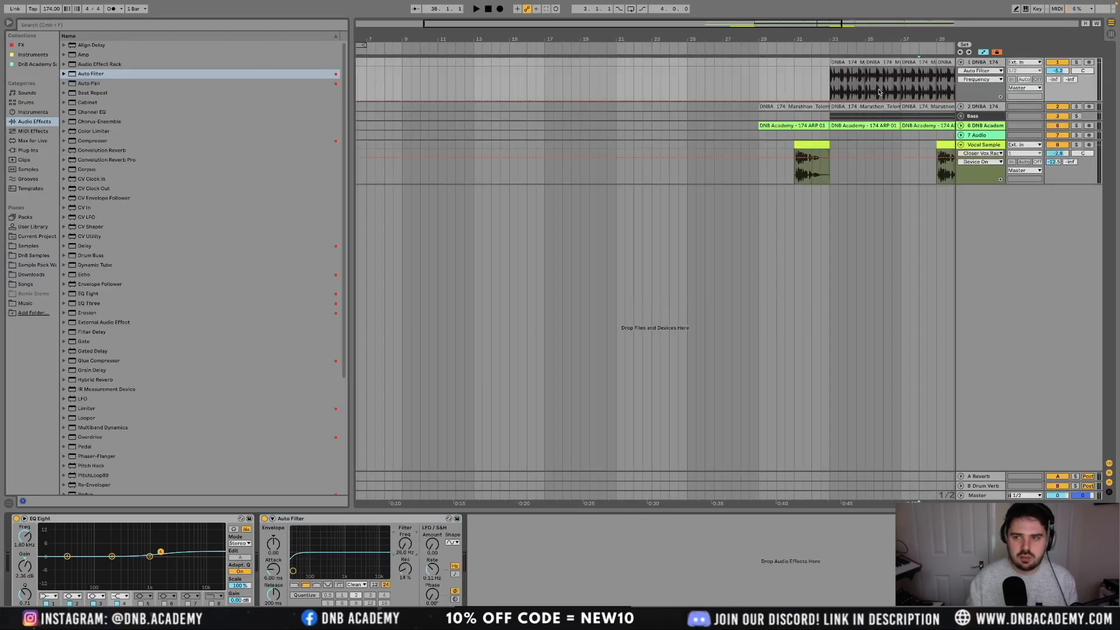
scroll(871, 94, right, 3)
scroll(871, 93, right, 2)
key(b)
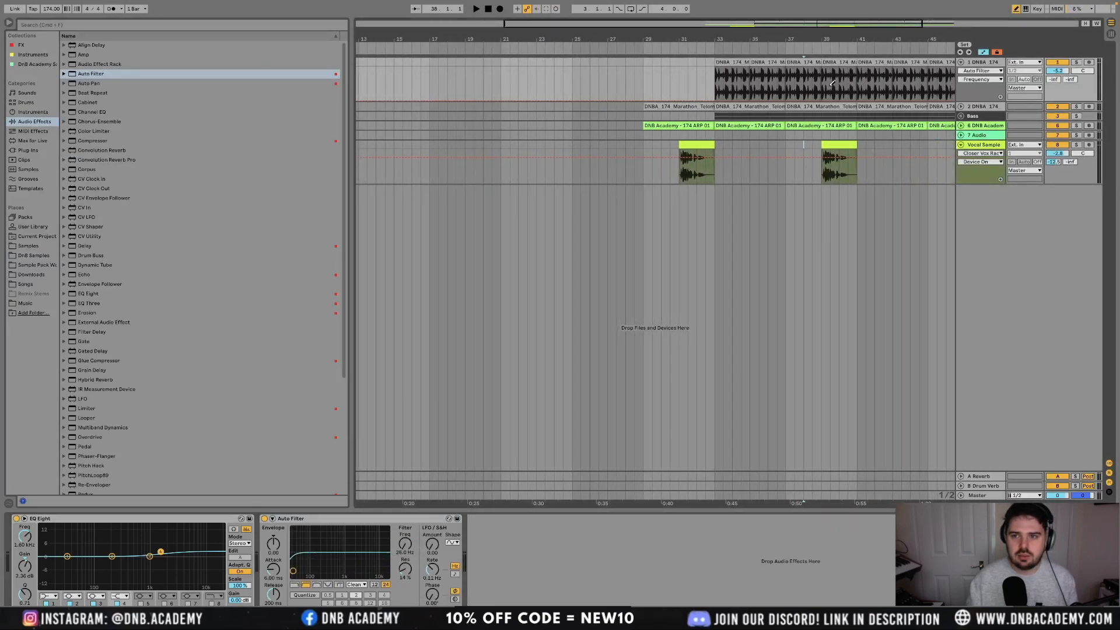
scroll(832, 83, down, 2)
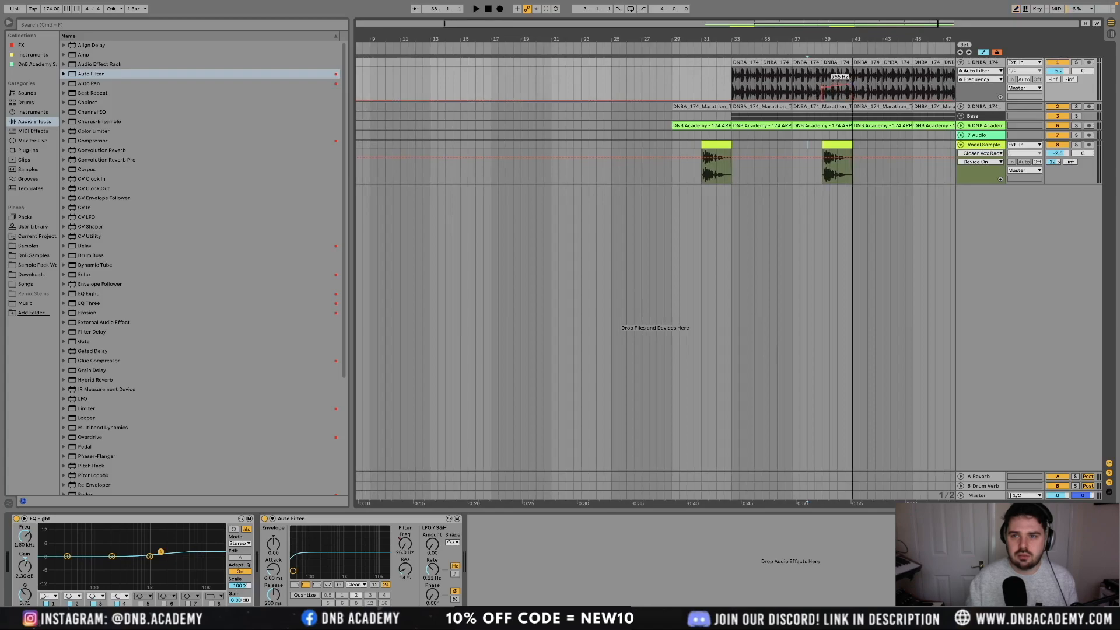
key(space)
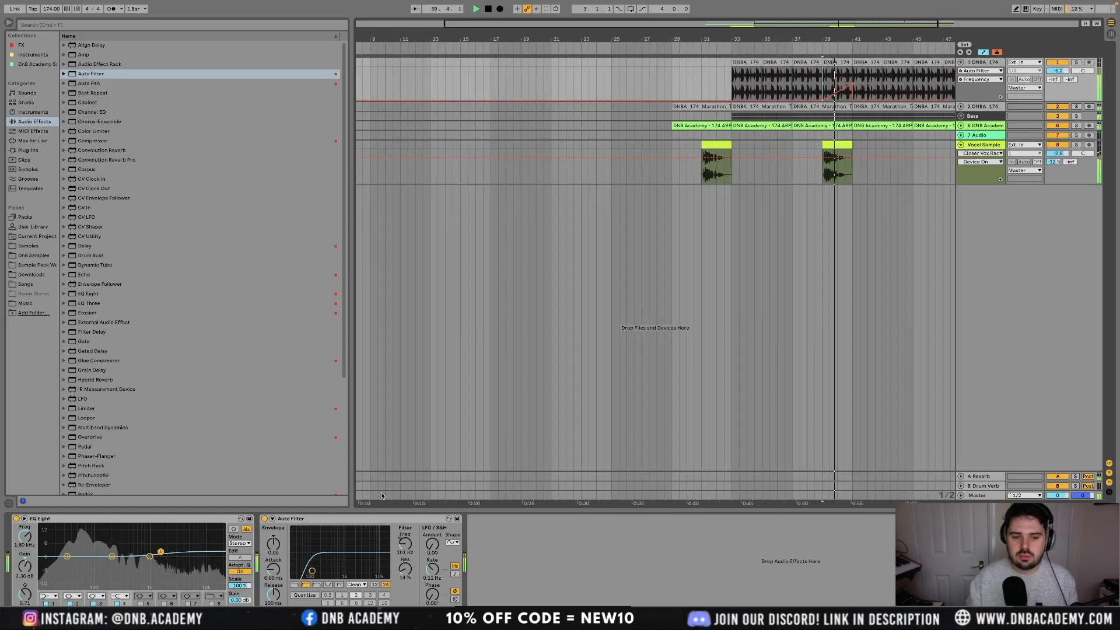
- Copy the drum track's Auto Filter onto the Bass track and hide the automation lanes
click(378, 521)
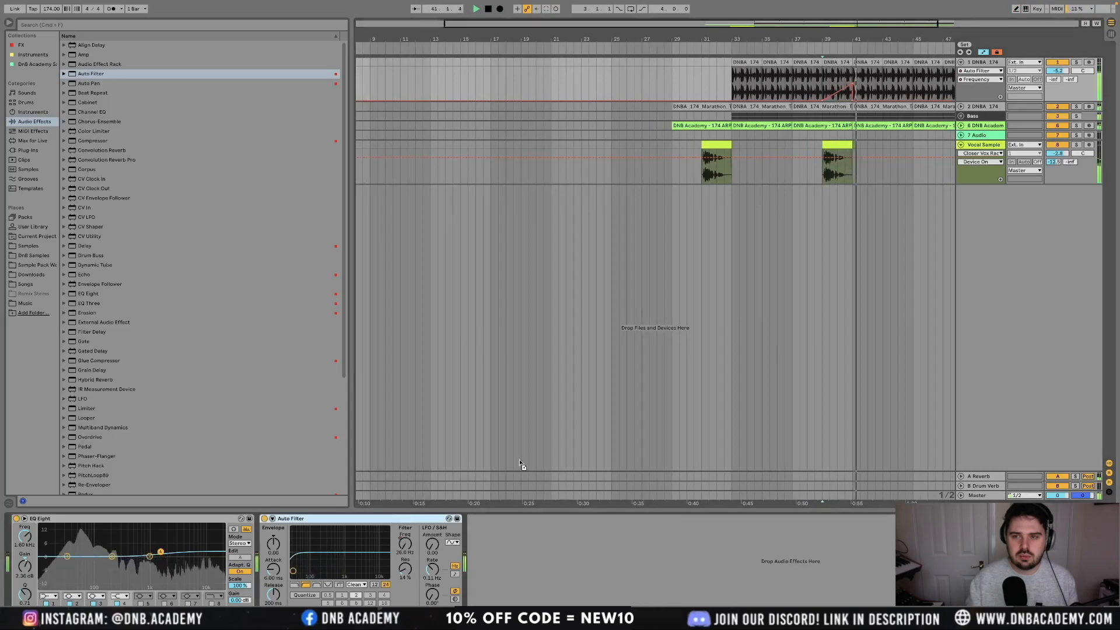
click(973, 117)
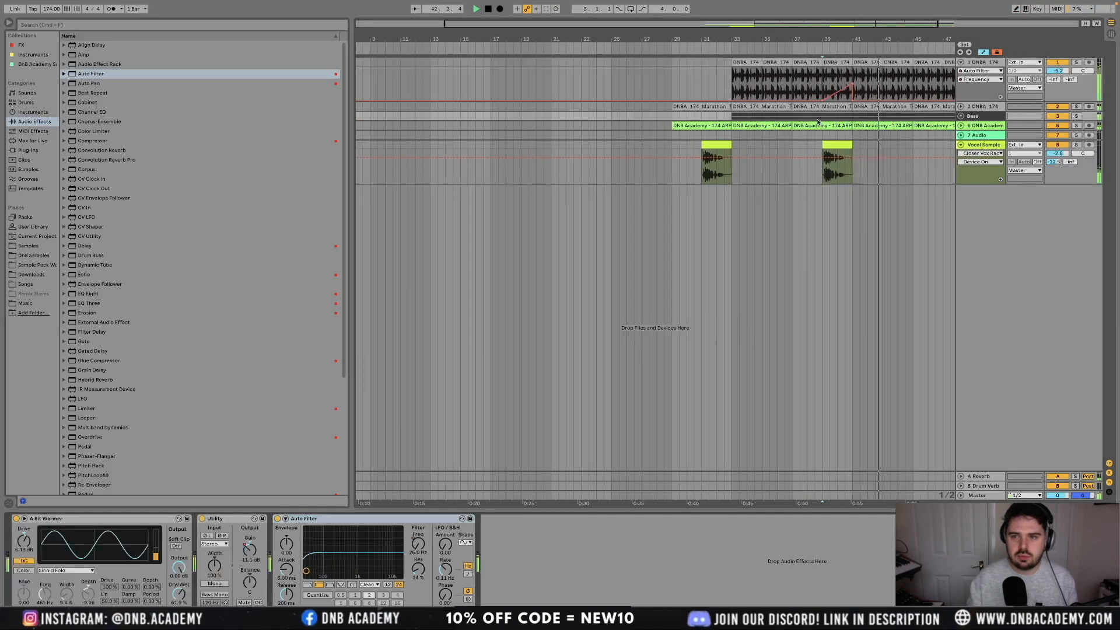
click(816, 119)
key(minus)
key(a)
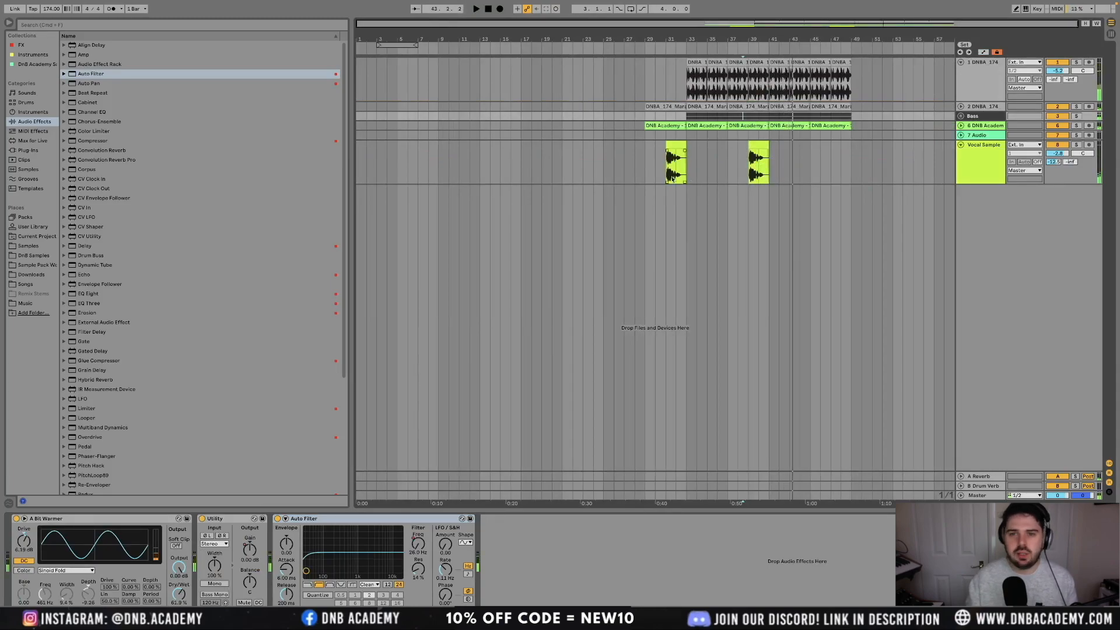
- Examine the first vocal clip's phrases from bar 31 and its placement against the drop and the second vocal clip
scroll(674, 170, up, 3)
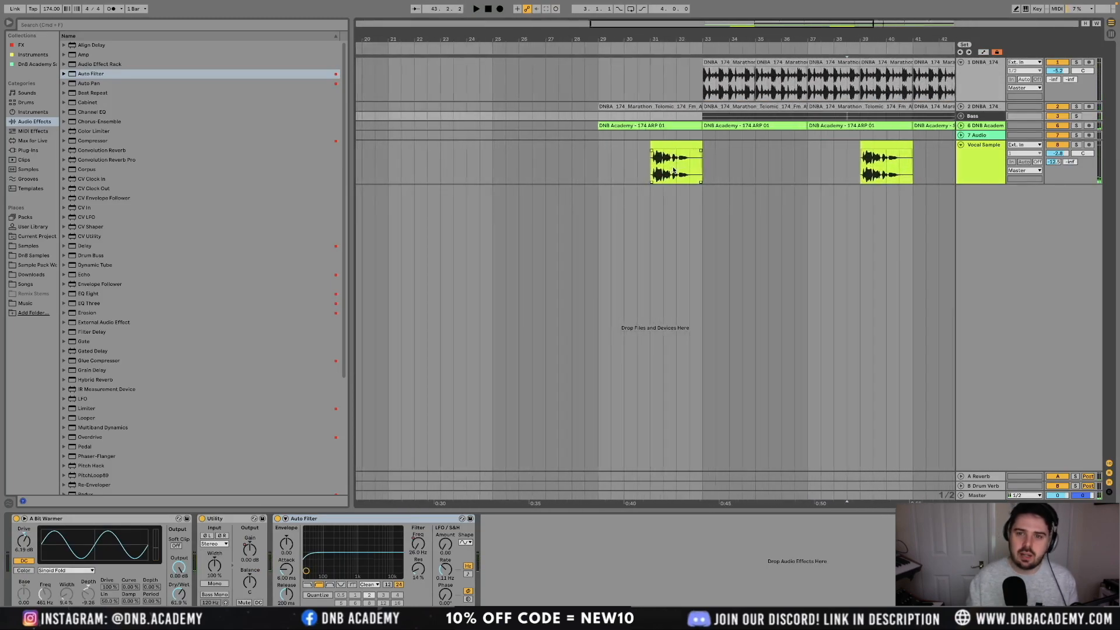
double_click(669, 151)
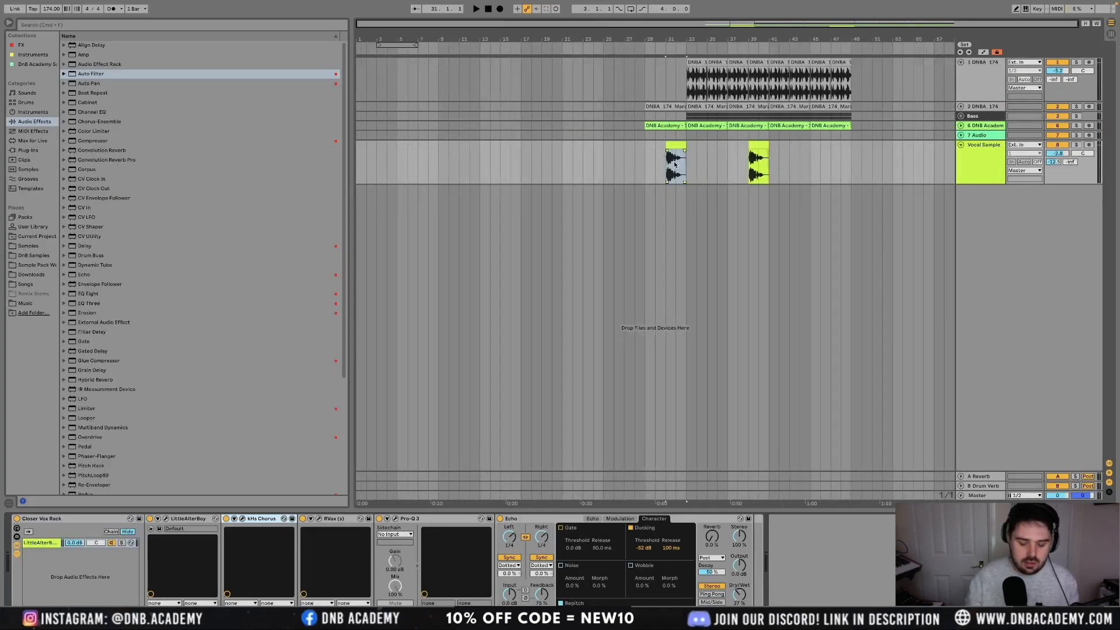
scroll(674, 164, up, 5)
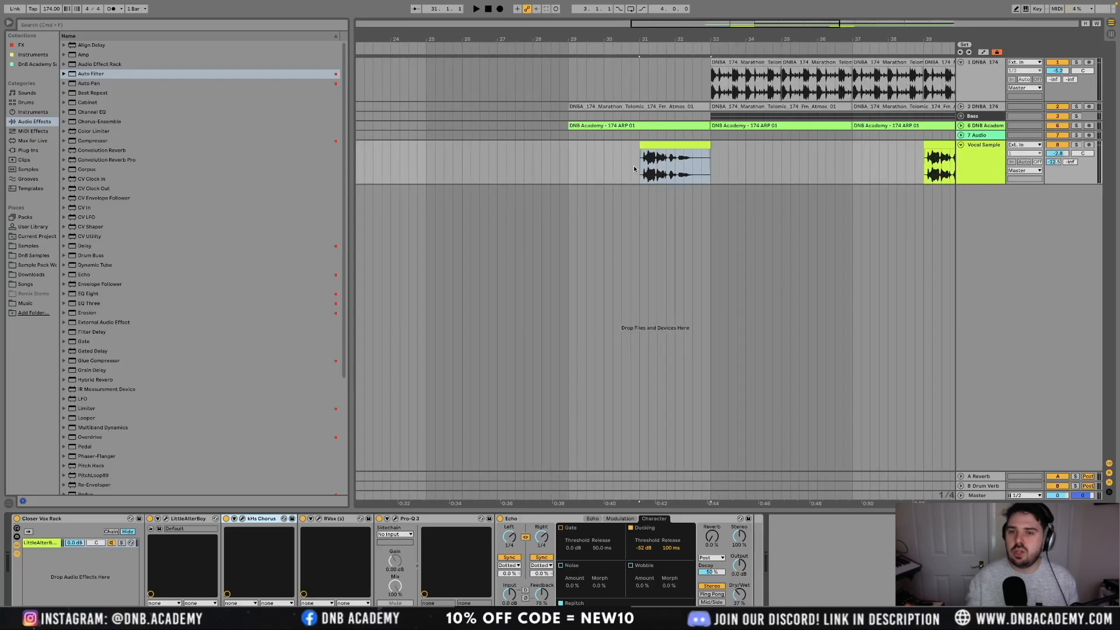
scroll(634, 169, up, 5)
drag(640, 167, 819, 163)
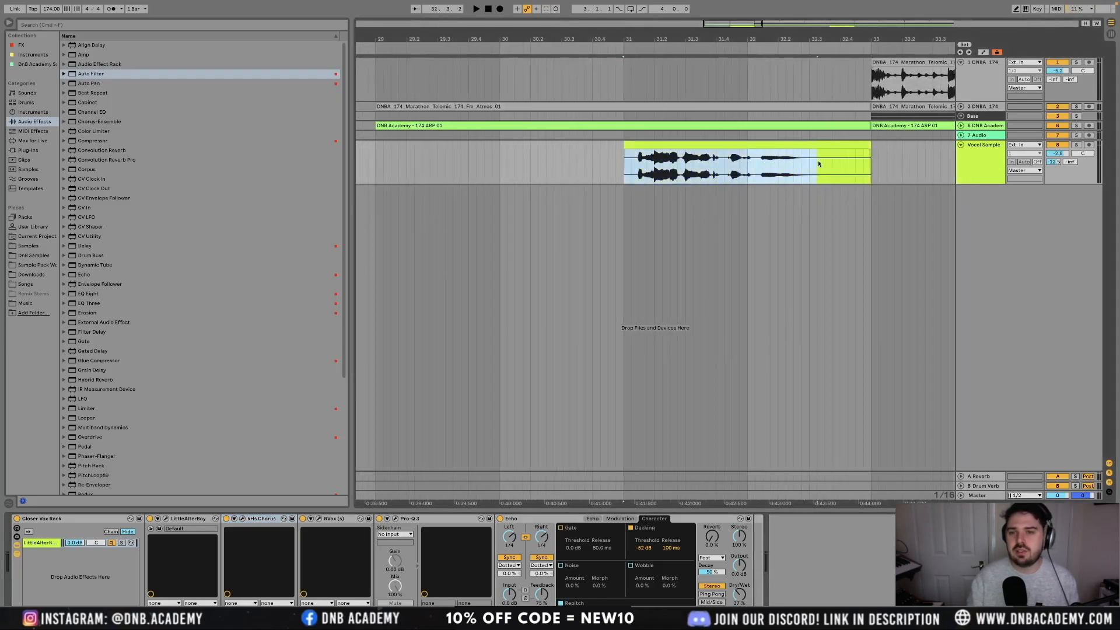
scroll(847, 165, down, 5)
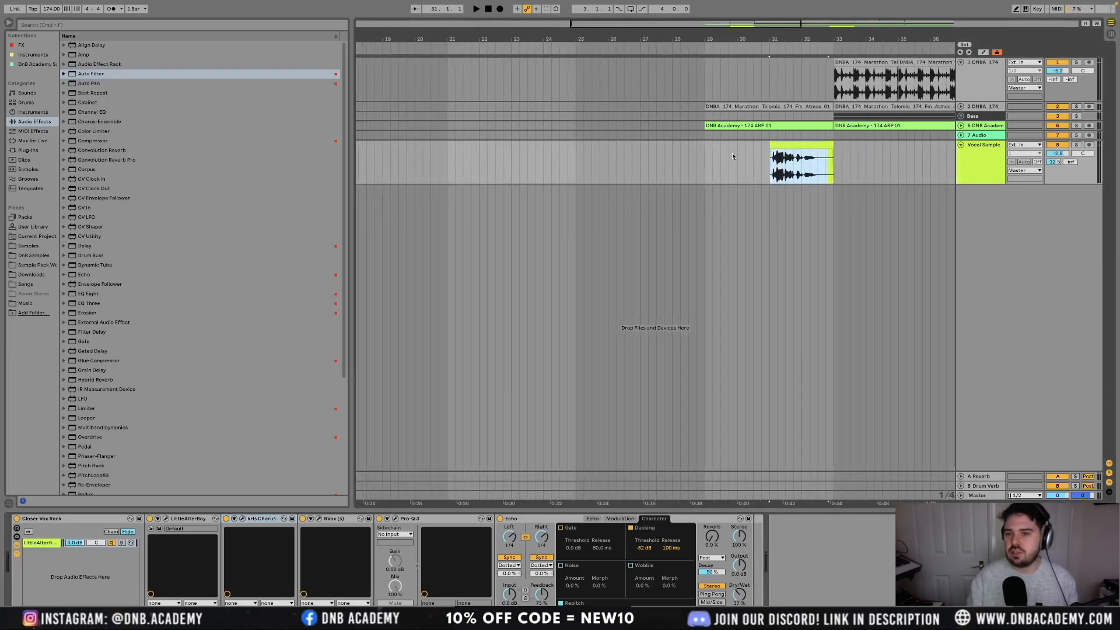
scroll(755, 156, down, 2)
scroll(716, 166, down, 3)
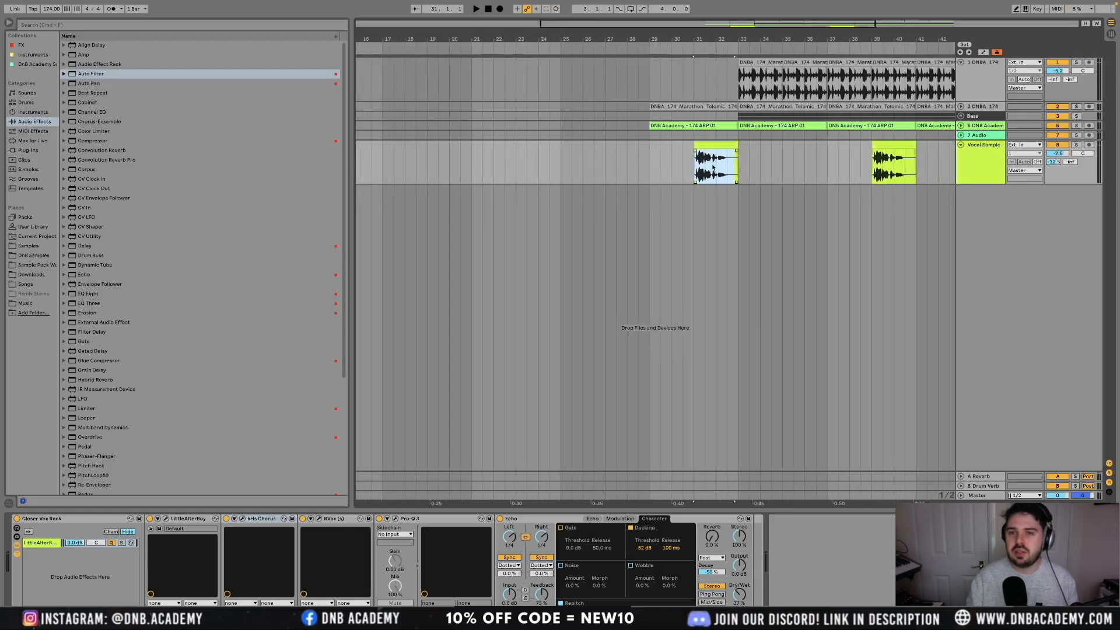
scroll(716, 167, right, 4)
scroll(672, 170, right, 2)
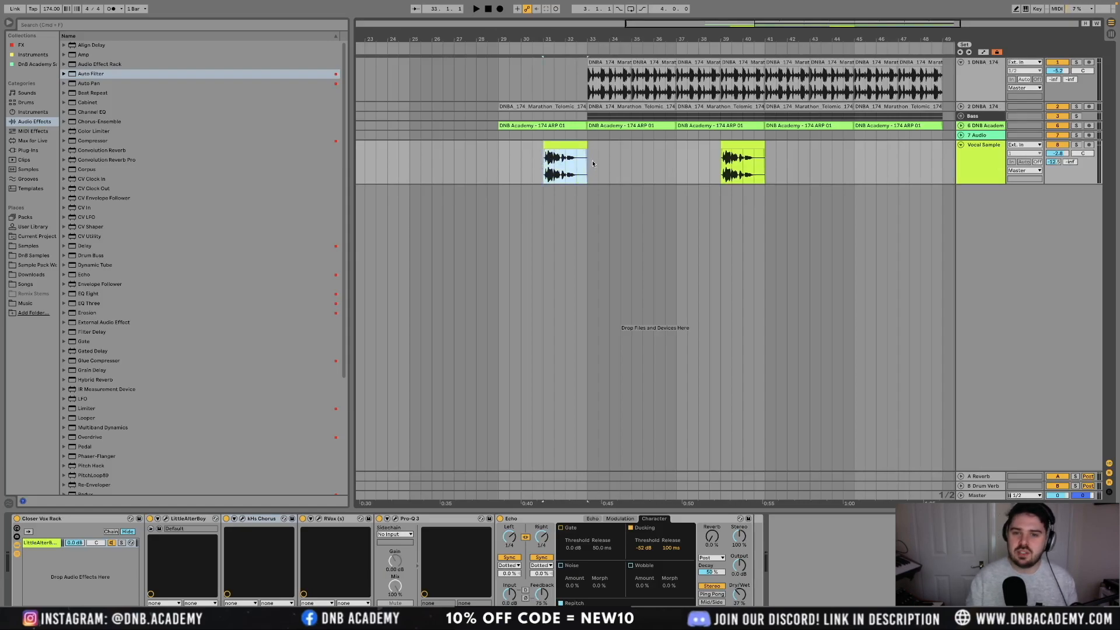
click(546, 170)
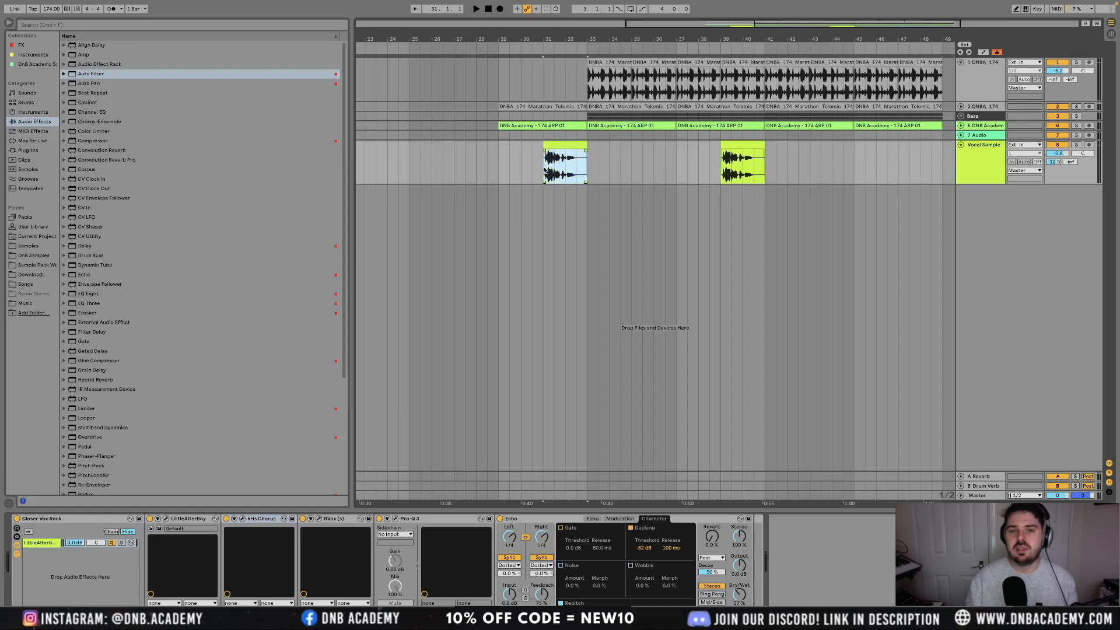